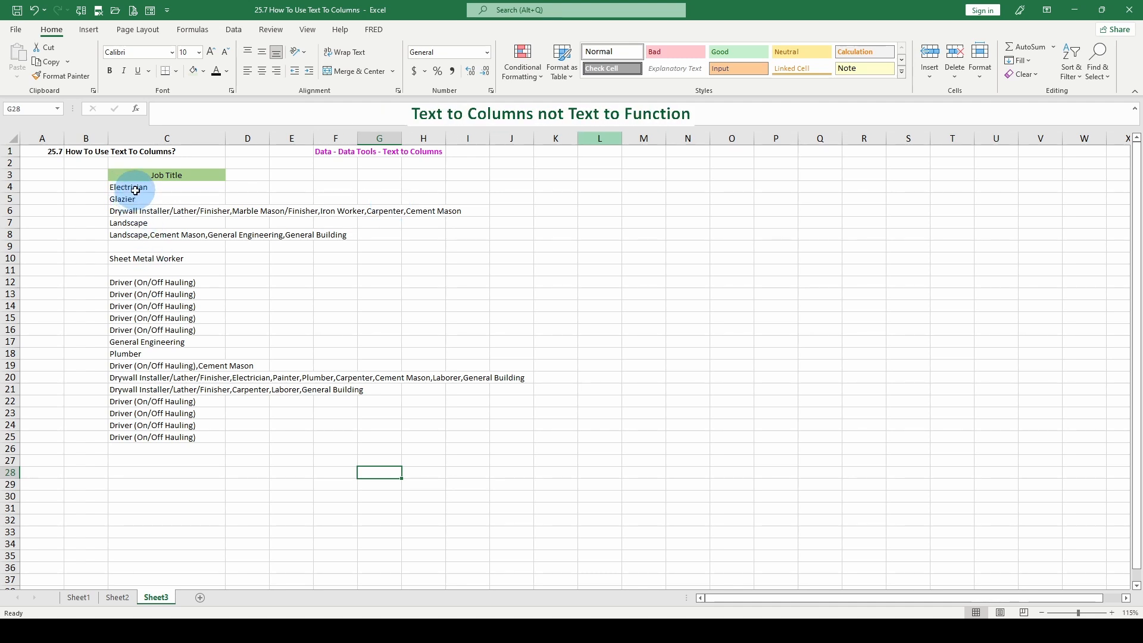
# Preview a comma-delimited Text to Columns split of the job titles in C4:C25, and close the wizard without applying it.
pyautogui.moveTo(136, 189); pyautogui.dragTo(167, 436)
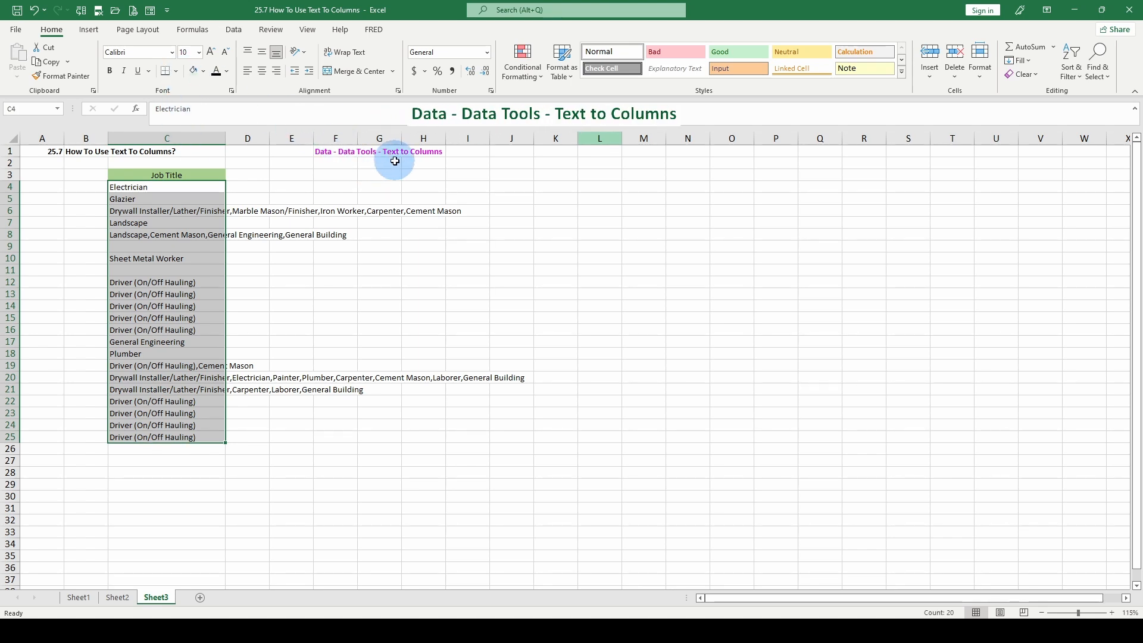
pyautogui.click(233, 29)
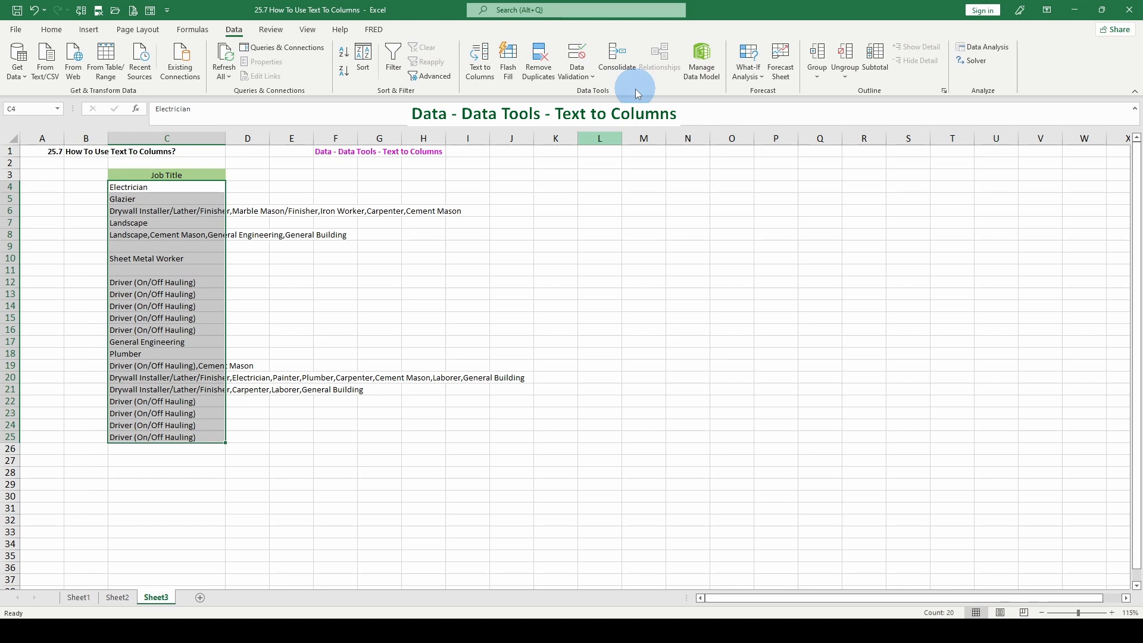
pyautogui.click(479, 63)
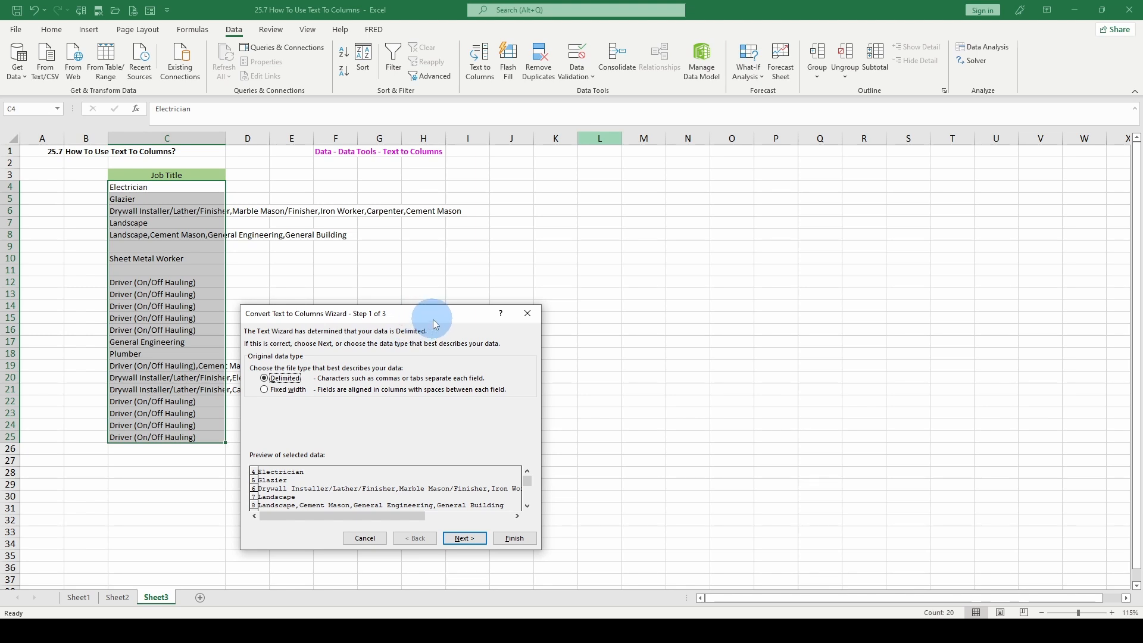
pyautogui.moveTo(433, 319); pyautogui.dragTo(487, 244)
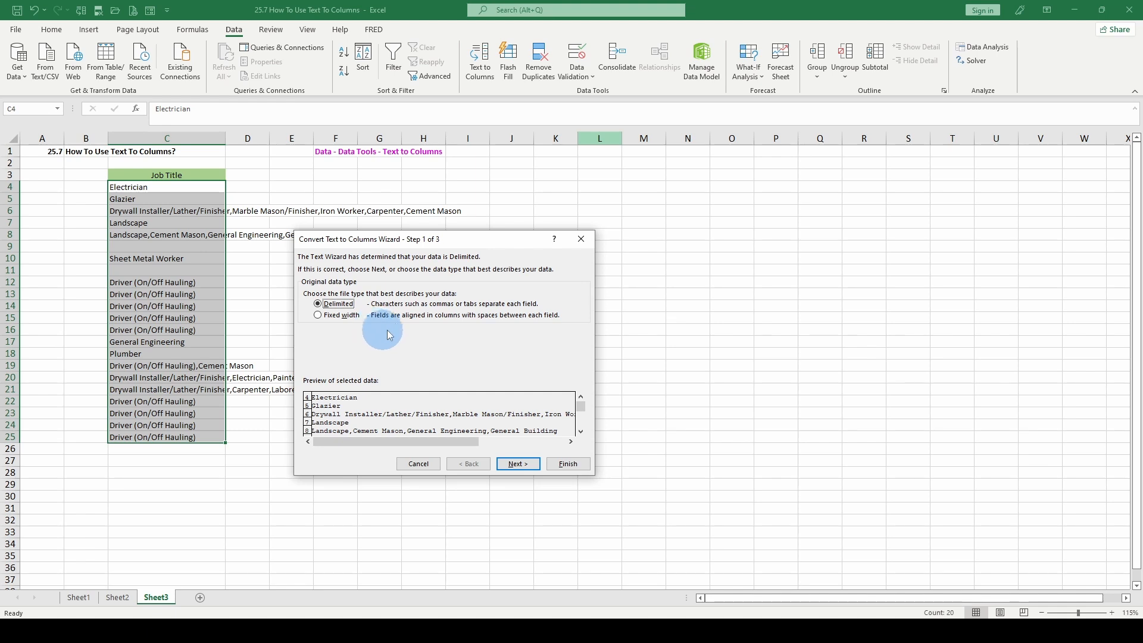
pyautogui.click(524, 470)
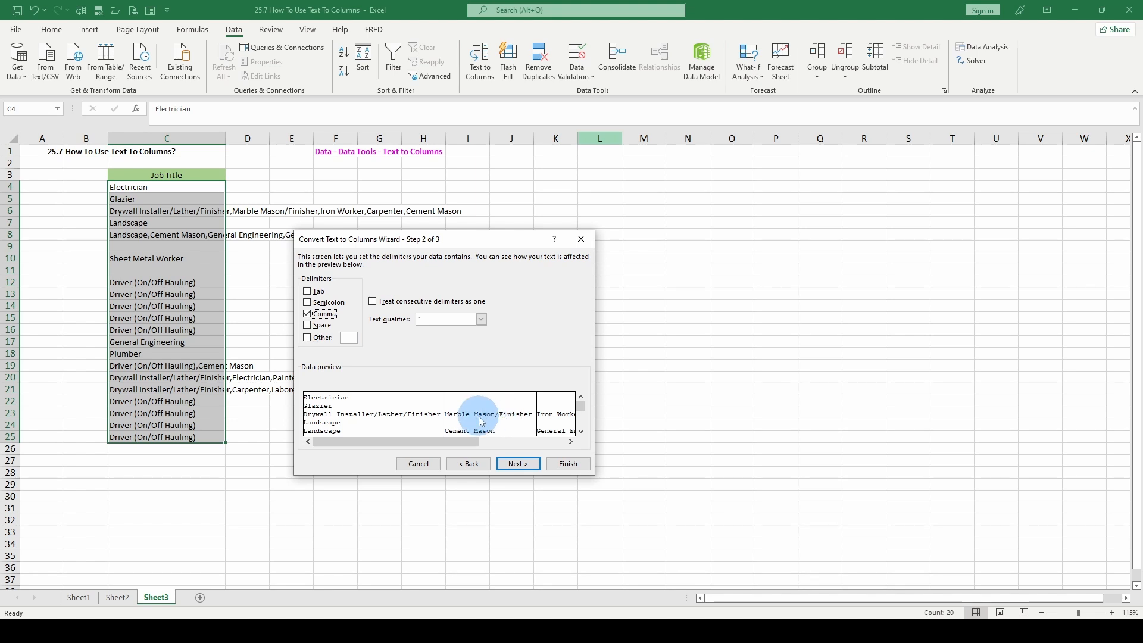
pyautogui.moveTo(472, 441); pyautogui.dragTo(548, 446)
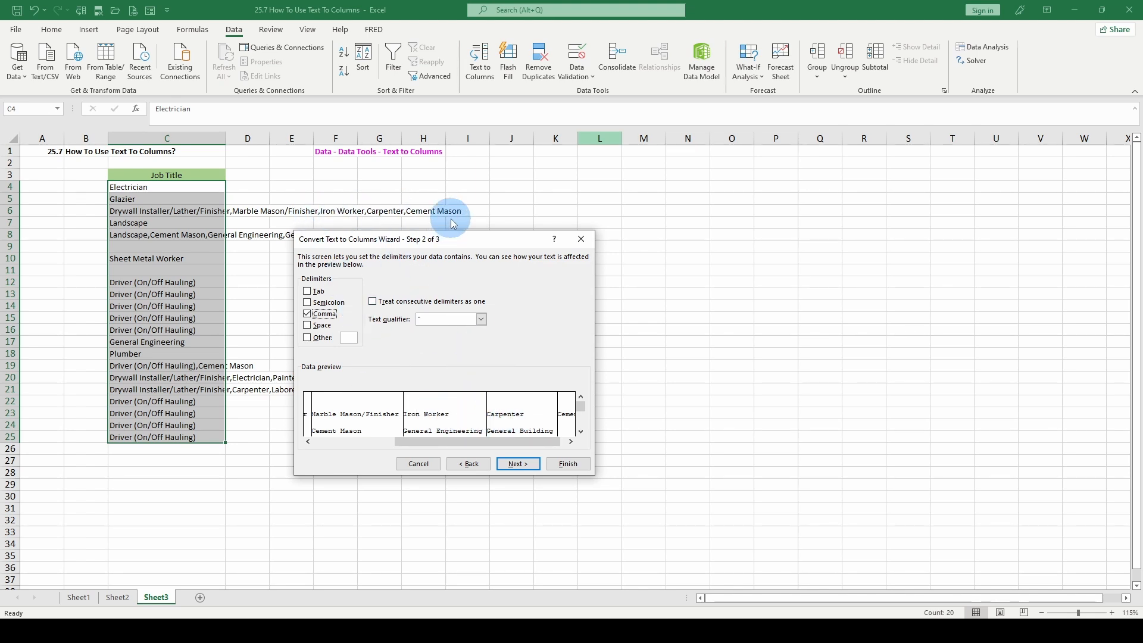
pyautogui.moveTo(471, 442); pyautogui.dragTo(385, 441)
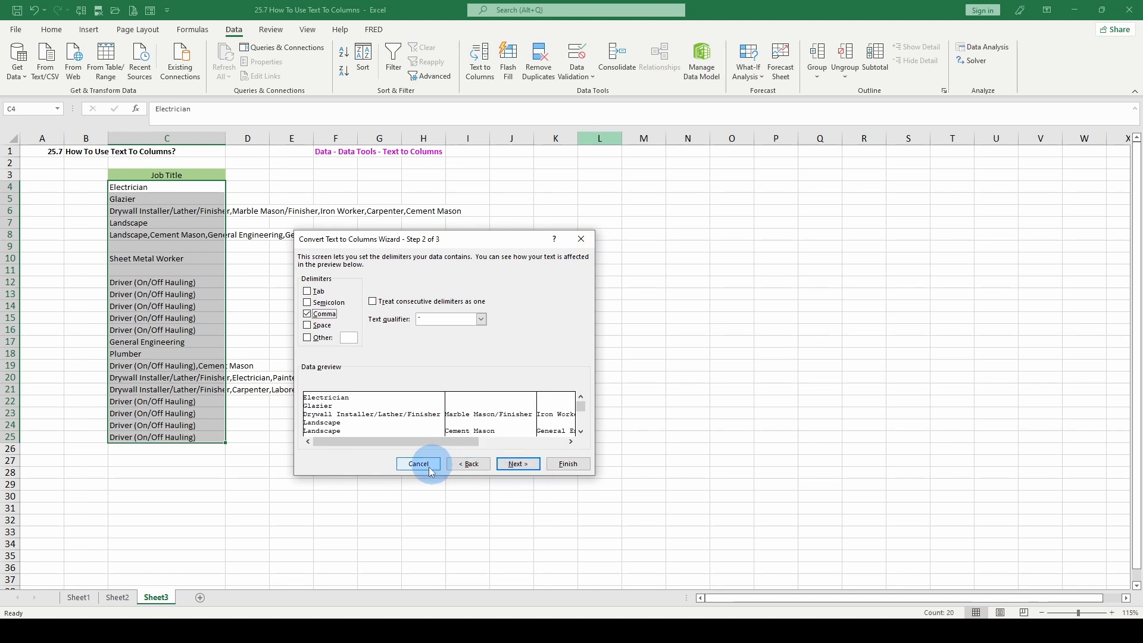
pyautogui.click(586, 241)
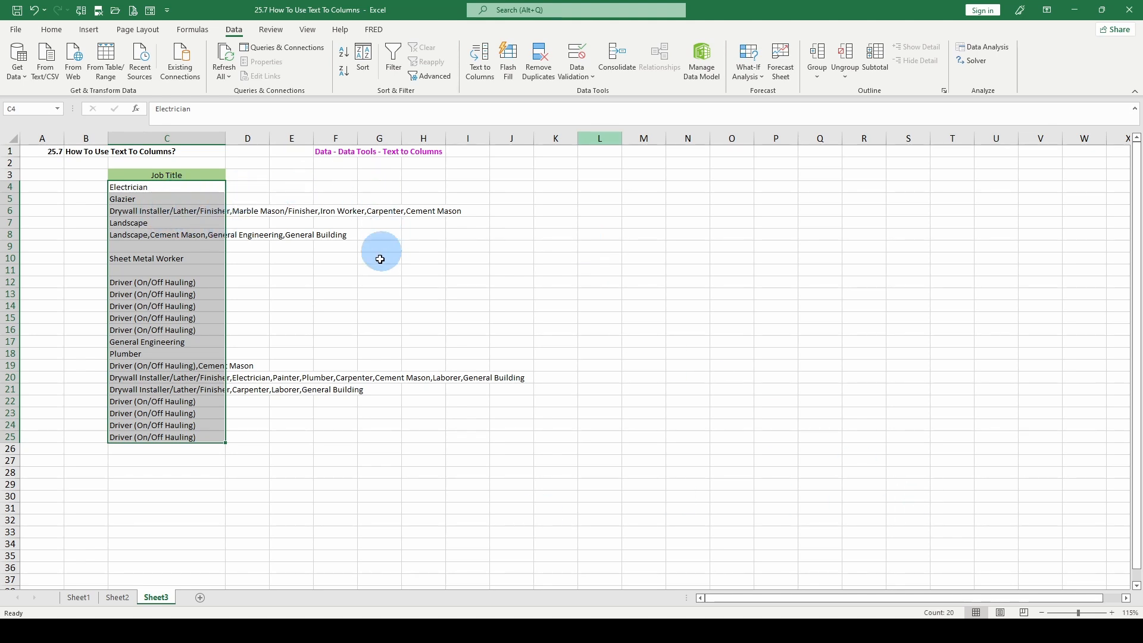
# Replace every forward slash with a comma in the job titles in C4:C25.
pyautogui.hotkey('alt', 'h')
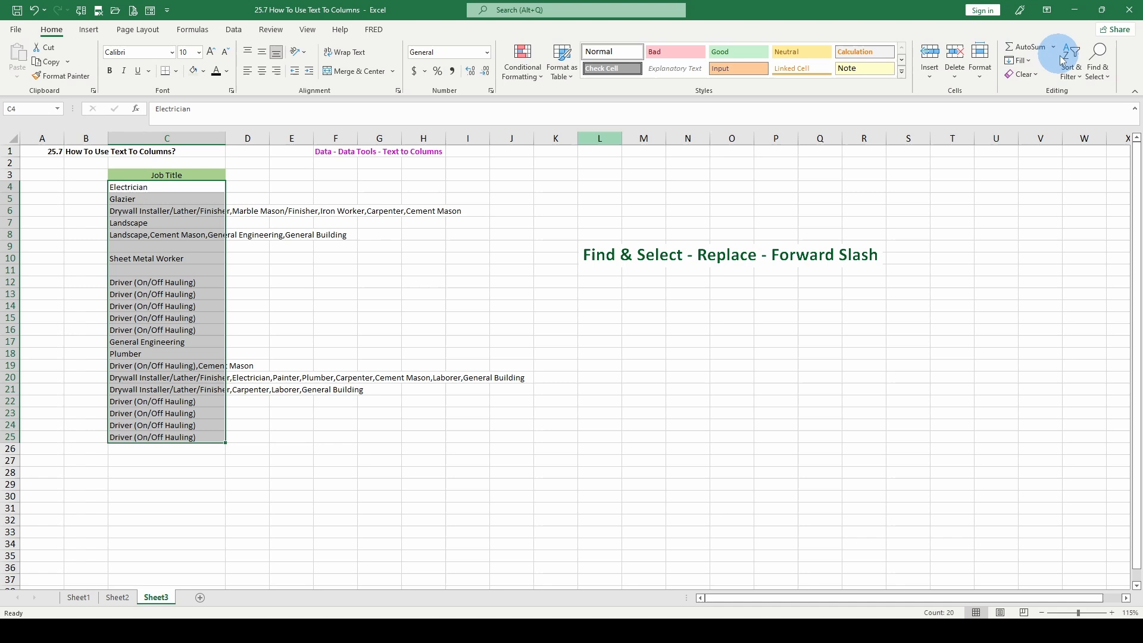
pyautogui.click(1098, 60)
pyautogui.click(1067, 113)
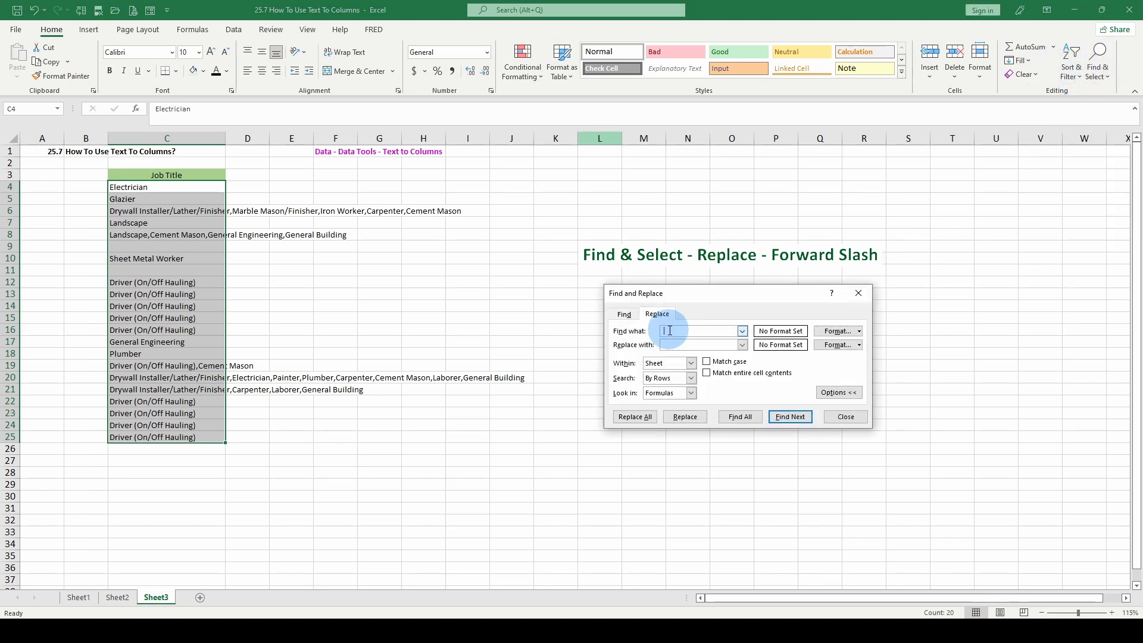
pyautogui.write('/')
pyautogui.click(672, 344)
pyautogui.write(',')
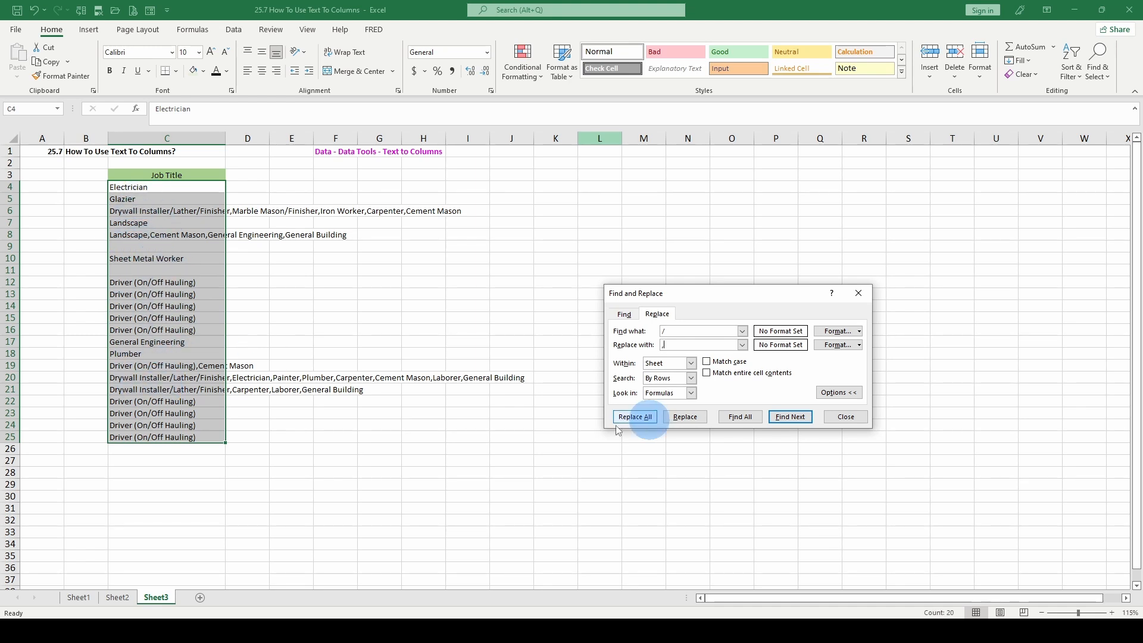
pyautogui.click(636, 418)
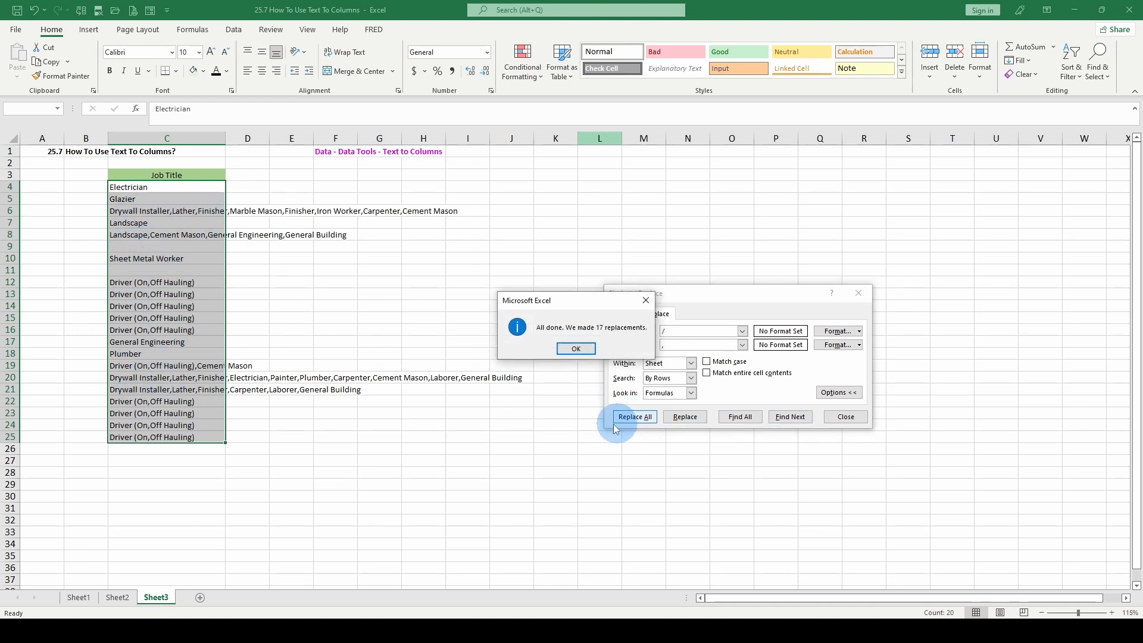
pyautogui.click(576, 351)
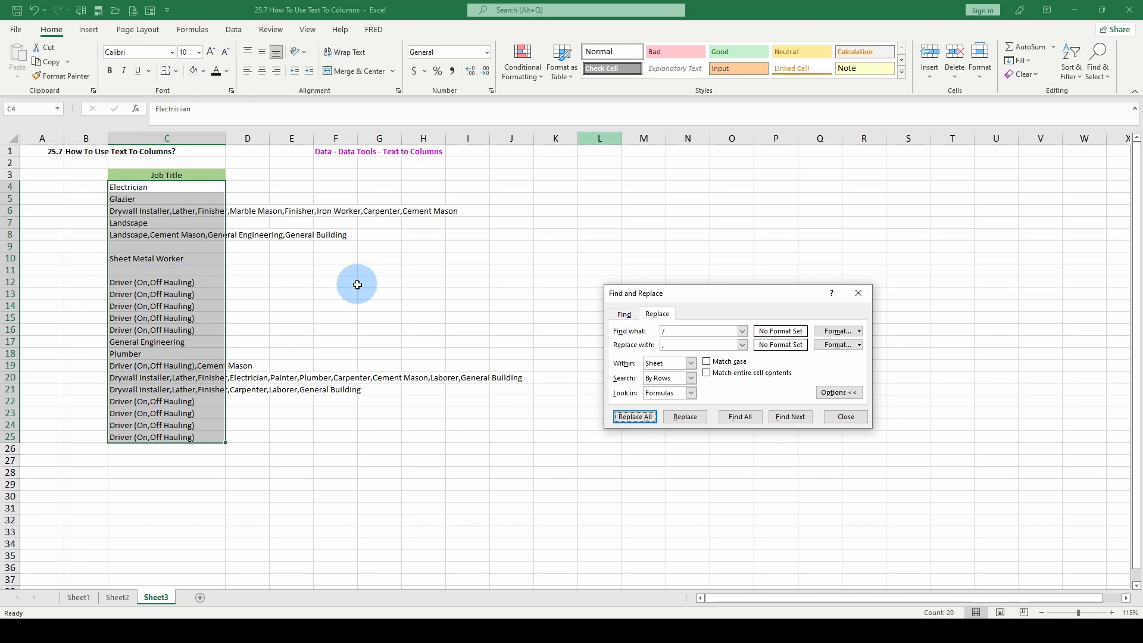
pyautogui.click(846, 417)
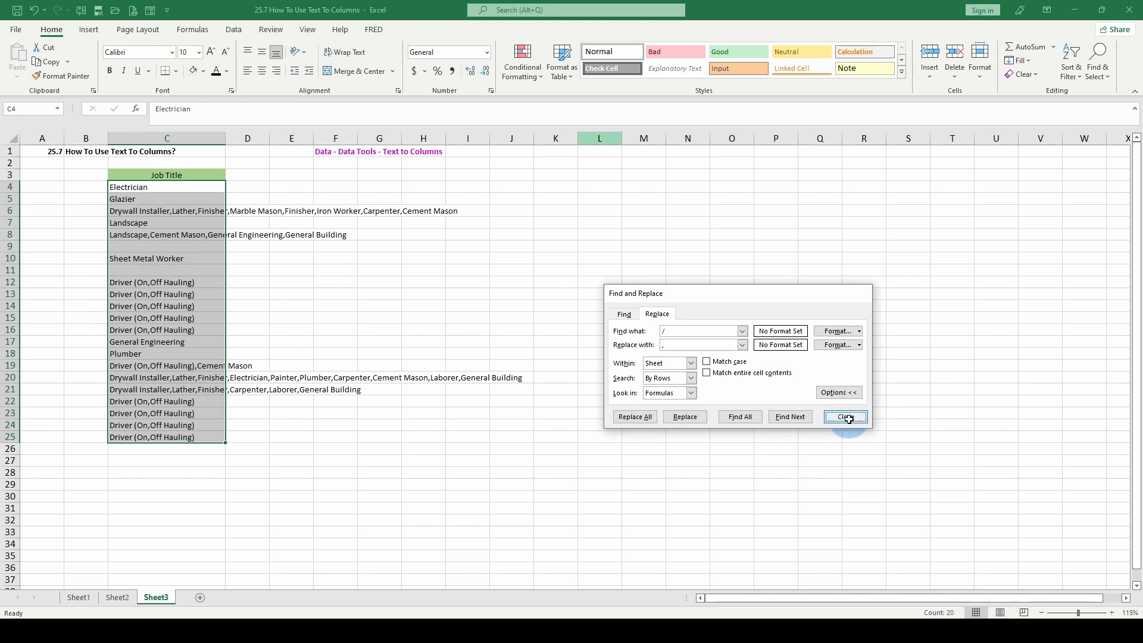
# Number the job title rows from 1 to 22 in B4:B25 to record their original order.
pyautogui.click(84, 186)
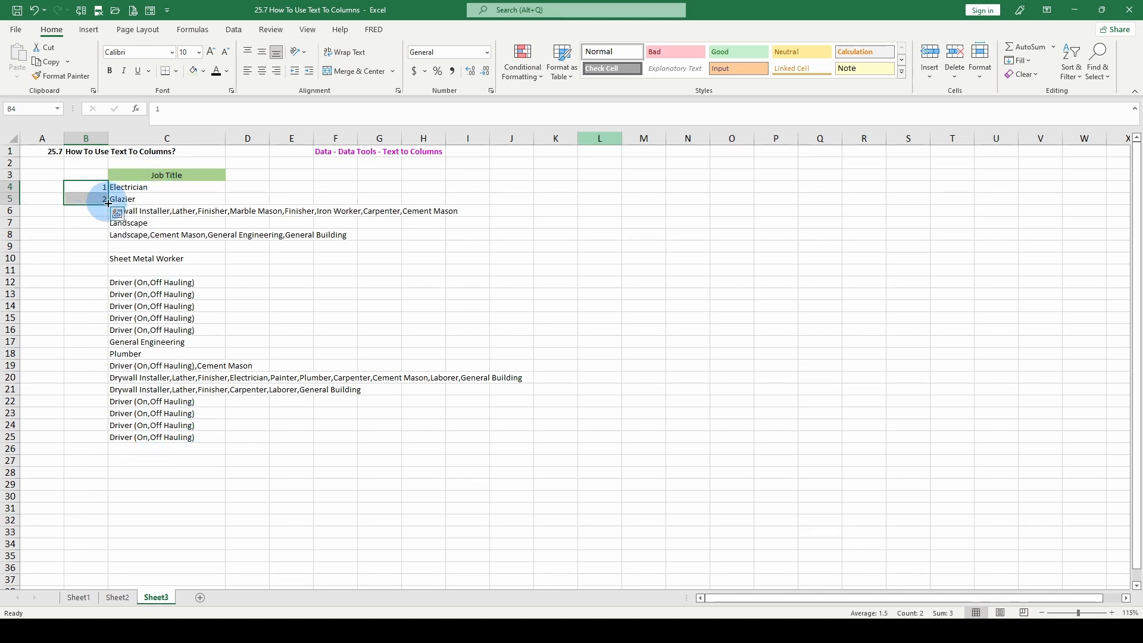
pyautogui.moveTo(108, 204); pyautogui.dragTo(98, 442)
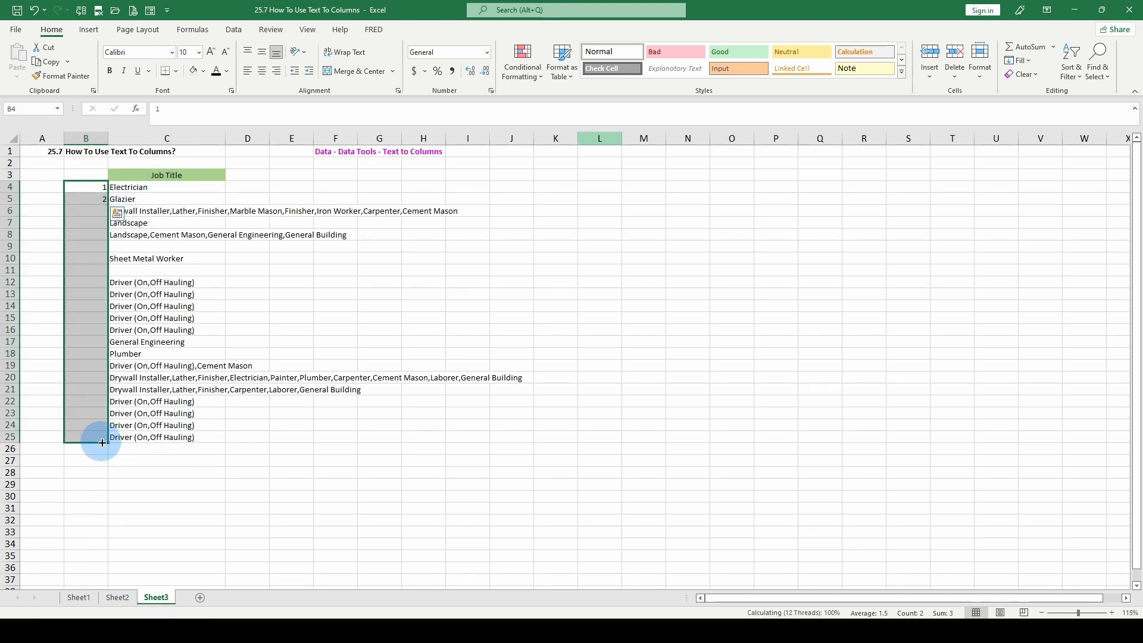
pyautogui.click(125, 327)
# Sort B4:C25 by the job titles in column C from A to Z.
pyautogui.click(91, 184)
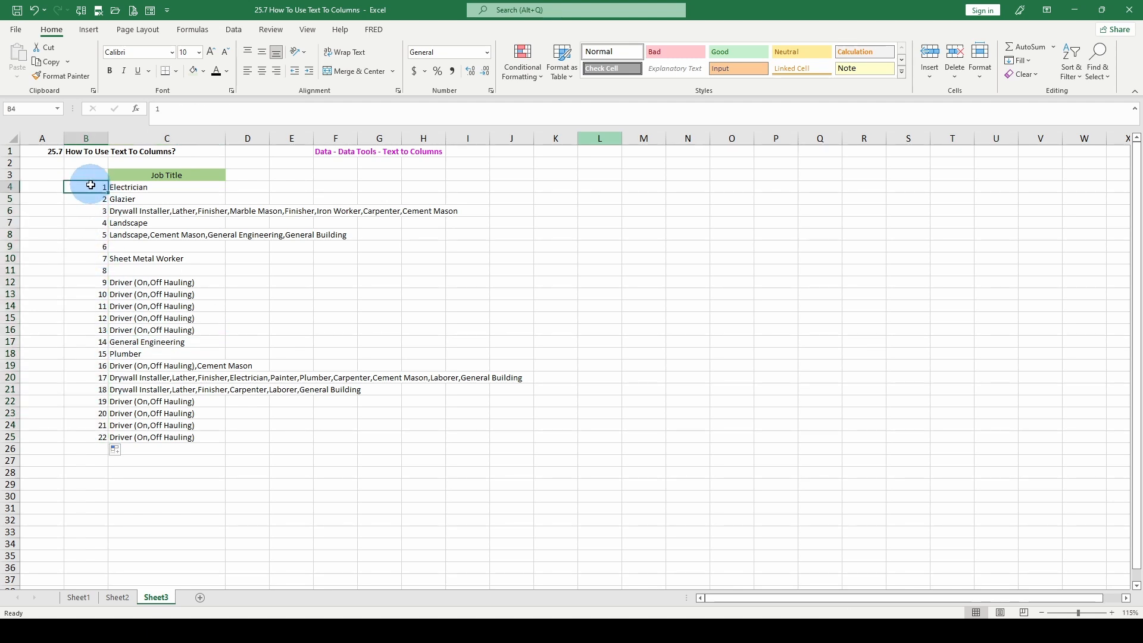
pyautogui.hotkey('ctrl', 'shift', 'Right')
pyautogui.hotkey('ctrl', 'shift', 'Down')
pyautogui.click(233, 29)
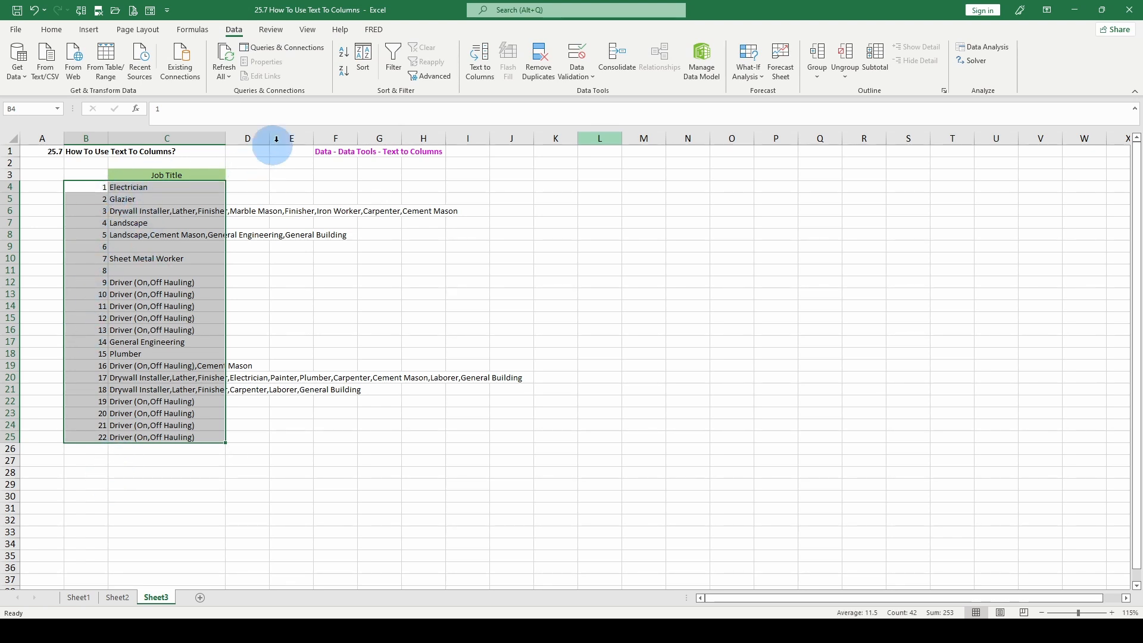
pyautogui.click(362, 66)
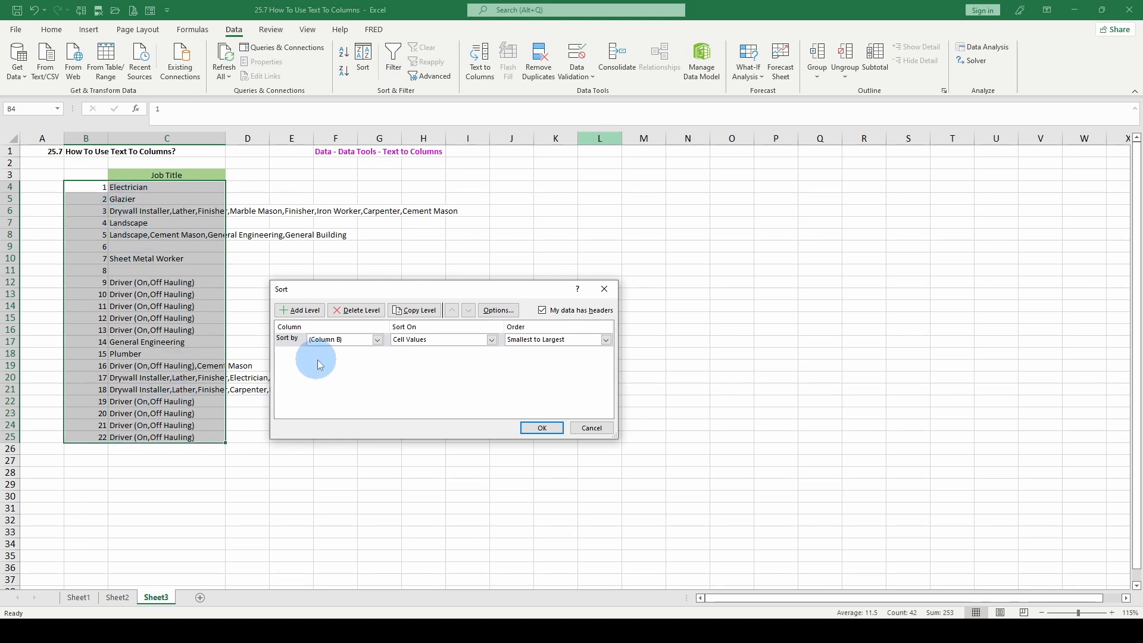
pyautogui.click(344, 340)
pyautogui.click(333, 356)
pyautogui.click(542, 428)
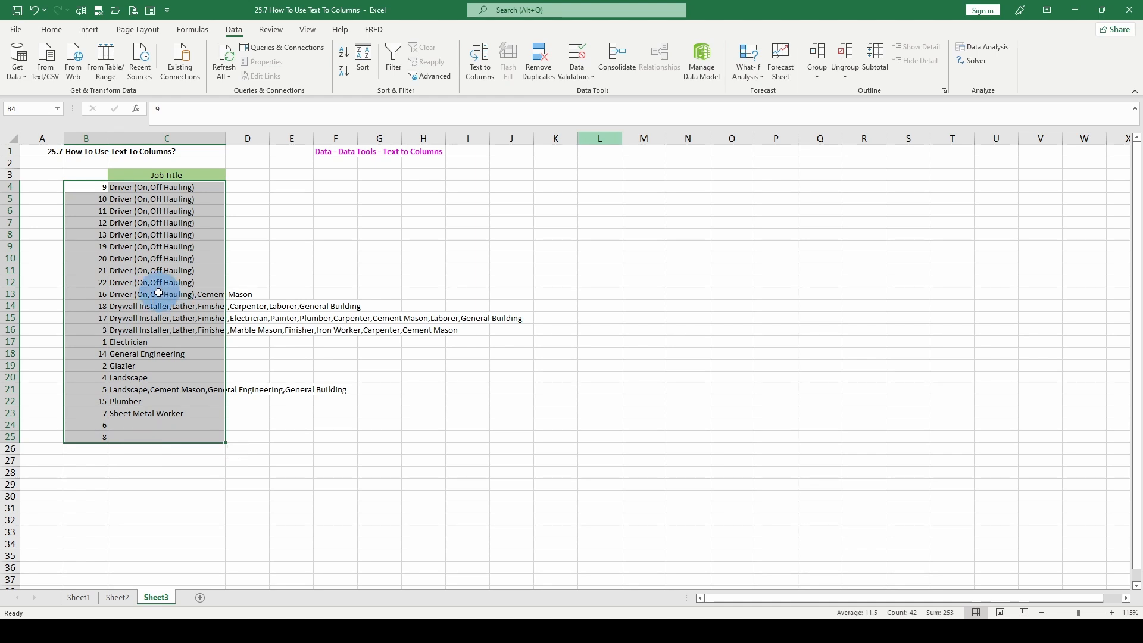
# Sort B13:C23 by column C from A to Z, treating the data as having no headers.
pyautogui.moveTo(147, 328); pyautogui.dragTo(148, 328)
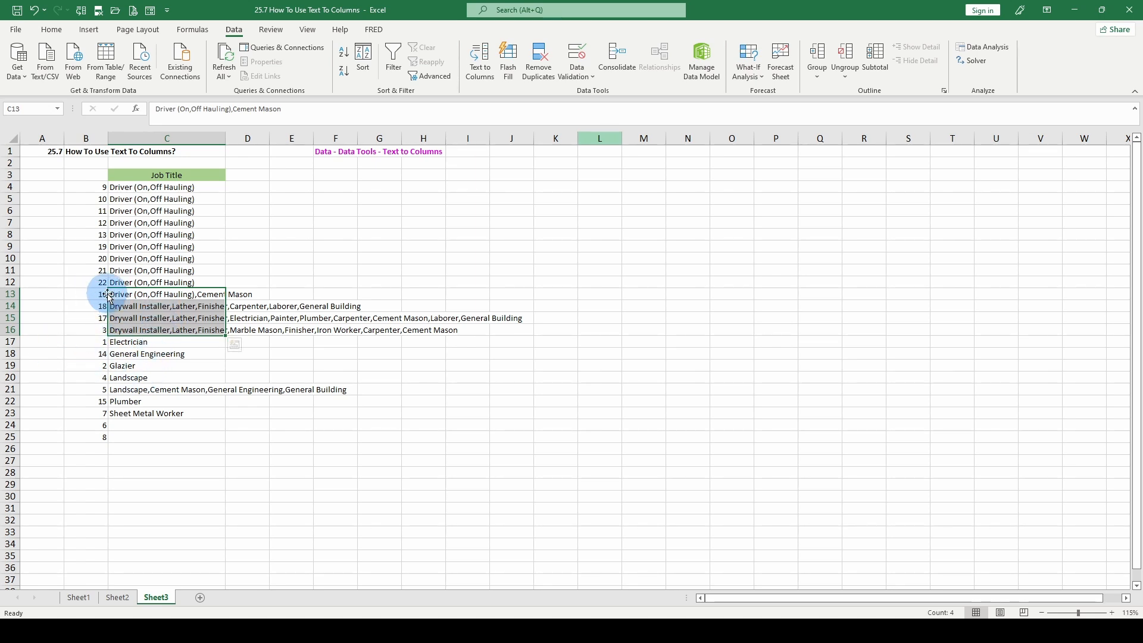
pyautogui.moveTo(100, 295); pyautogui.dragTo(163, 411)
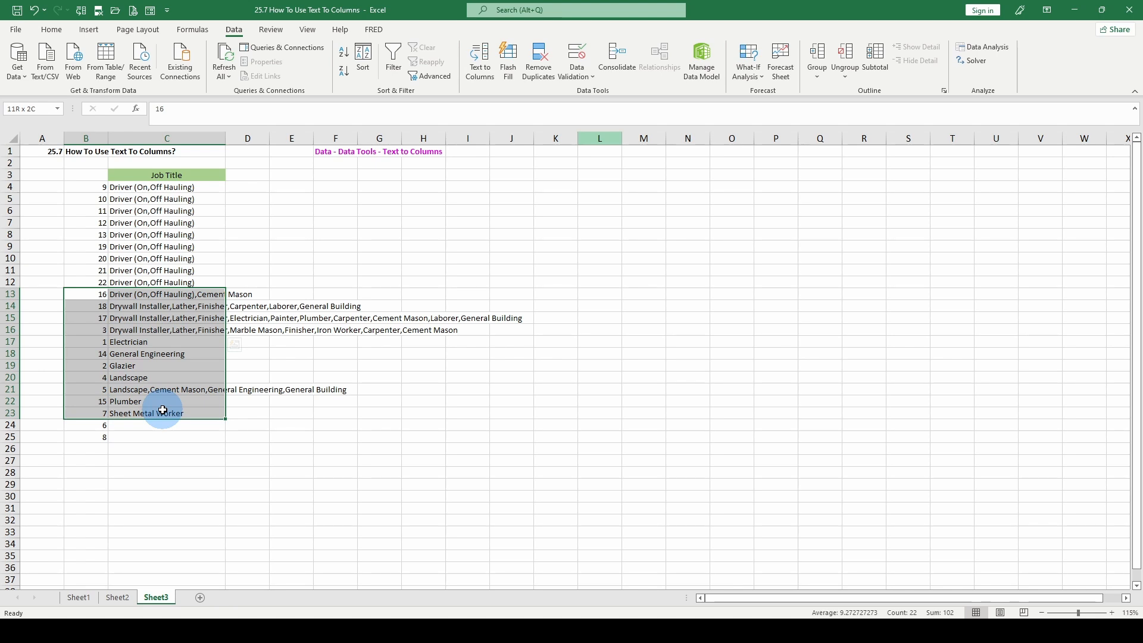
pyautogui.click(362, 59)
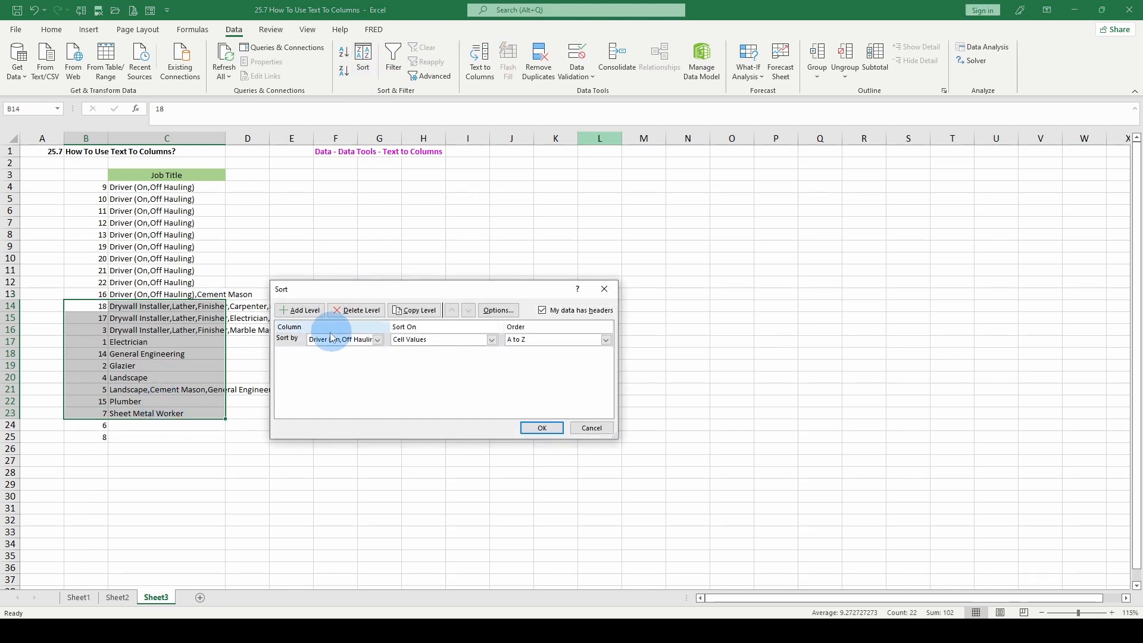
pyautogui.click(376, 340)
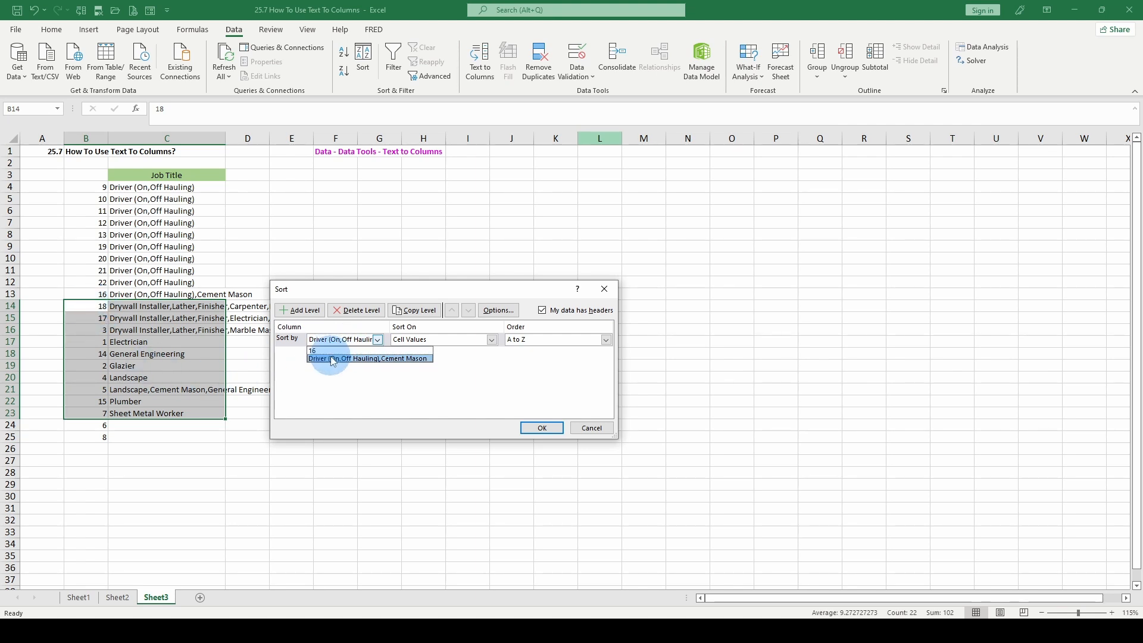
pyautogui.click(541, 310)
pyautogui.click(542, 310)
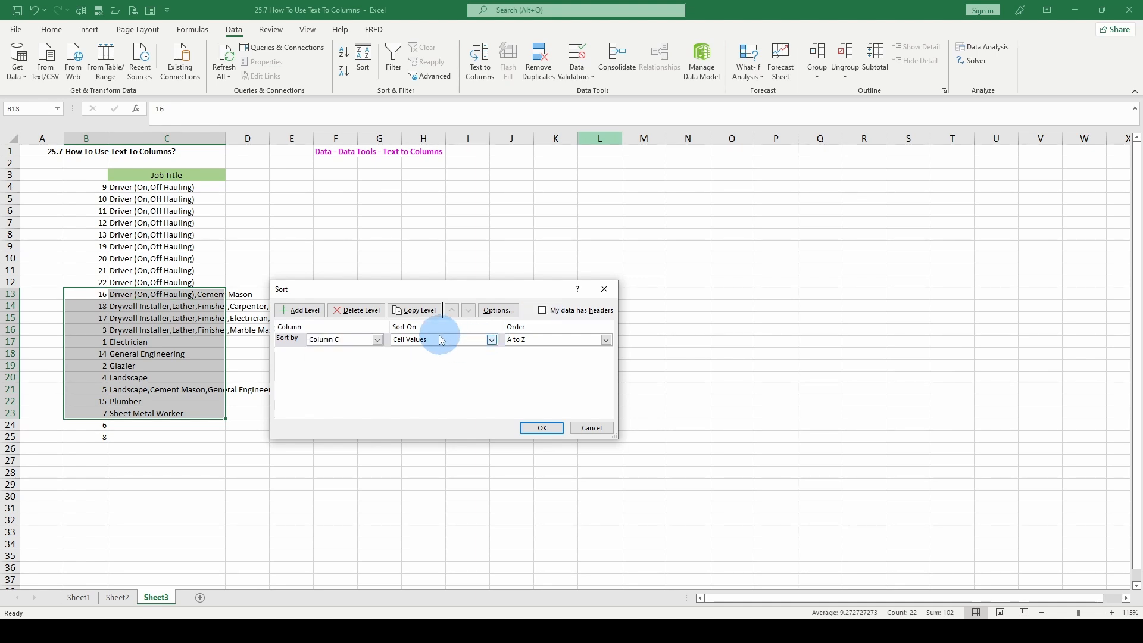
pyautogui.click(377, 340)
pyautogui.click(363, 354)
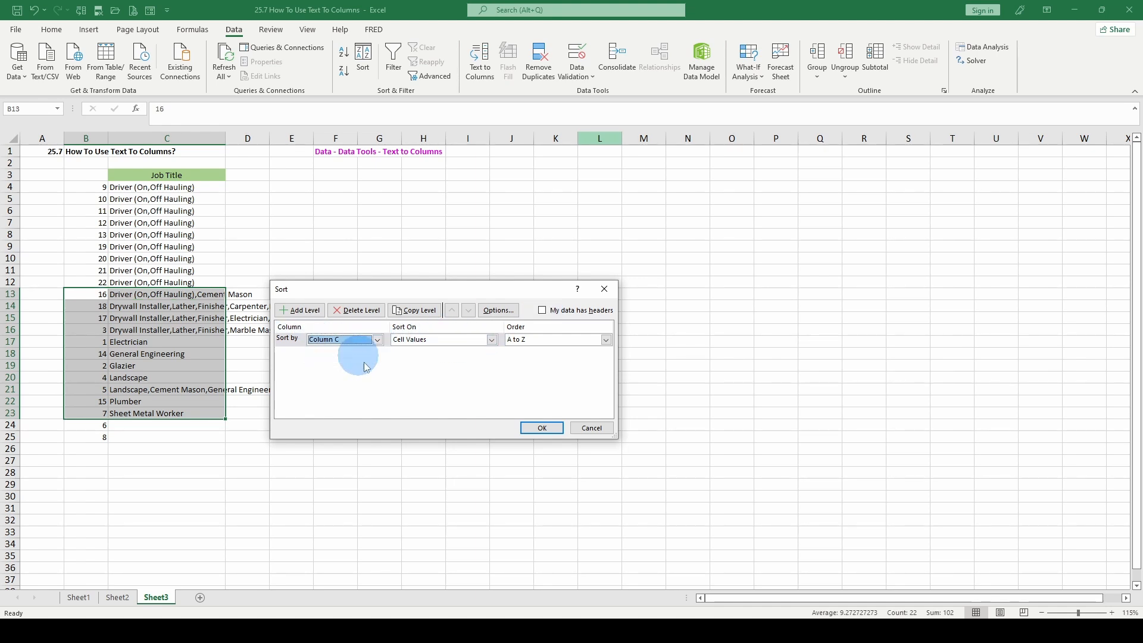
pyautogui.click(539, 428)
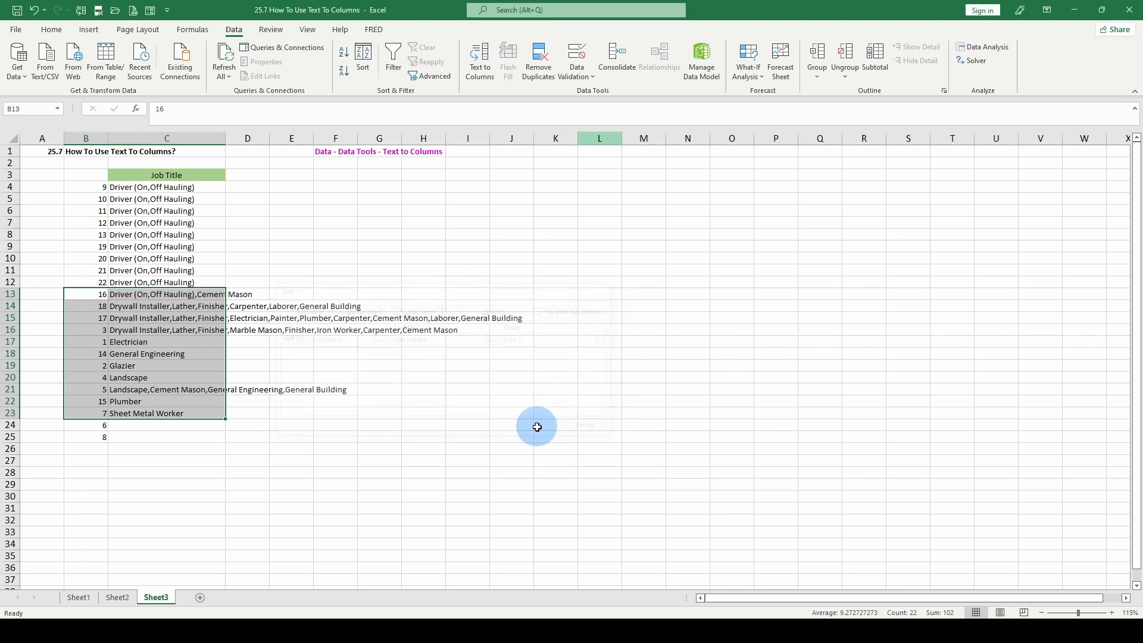
# Insert a row above Electrician and move the numbered "Landscape,Cement Mason,General Engineering,General Building" entry into B17:C17.
pyautogui.click(3, 340)
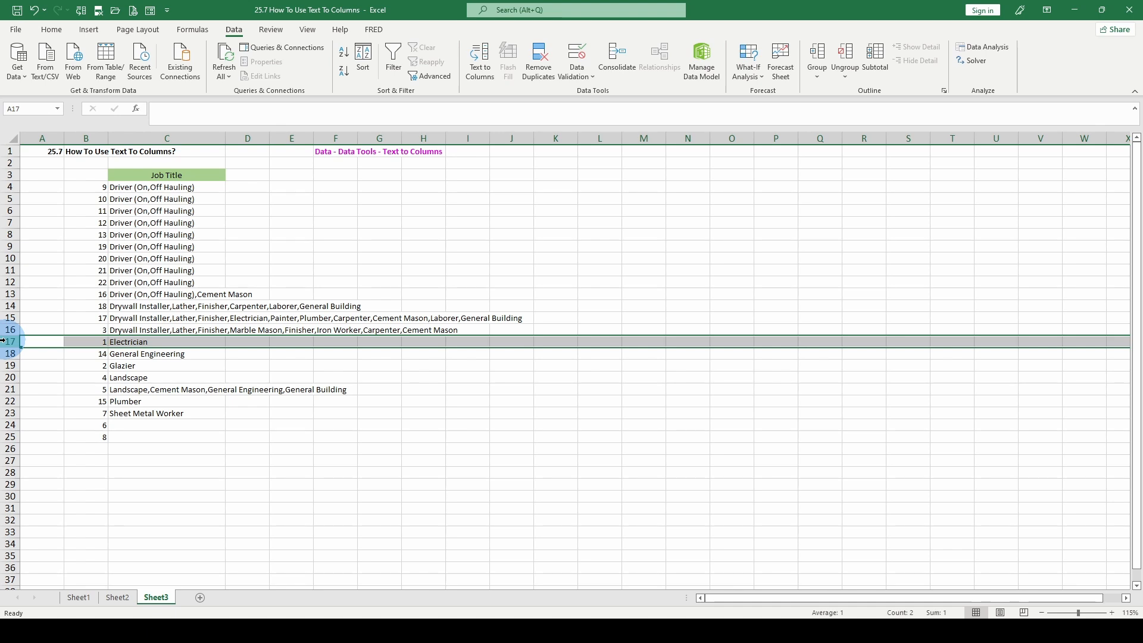
pyautogui.hotkey('ctrl', 'shift', '+')
pyautogui.moveTo(90, 401); pyautogui.dragTo(124, 403)
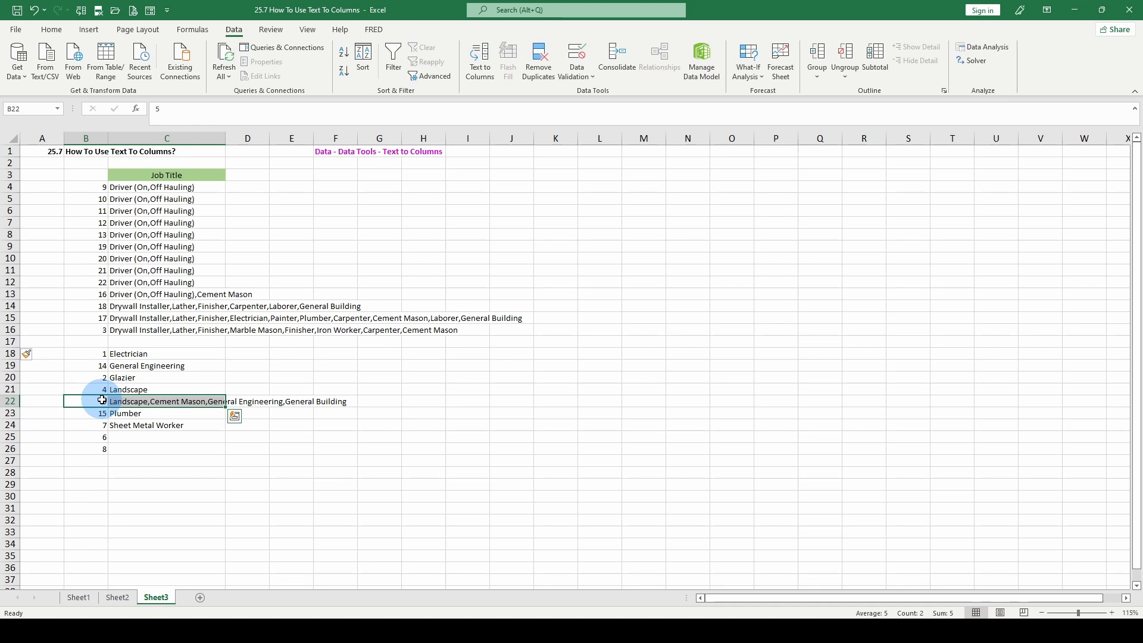
pyautogui.hotkey('ctrl', 'x')
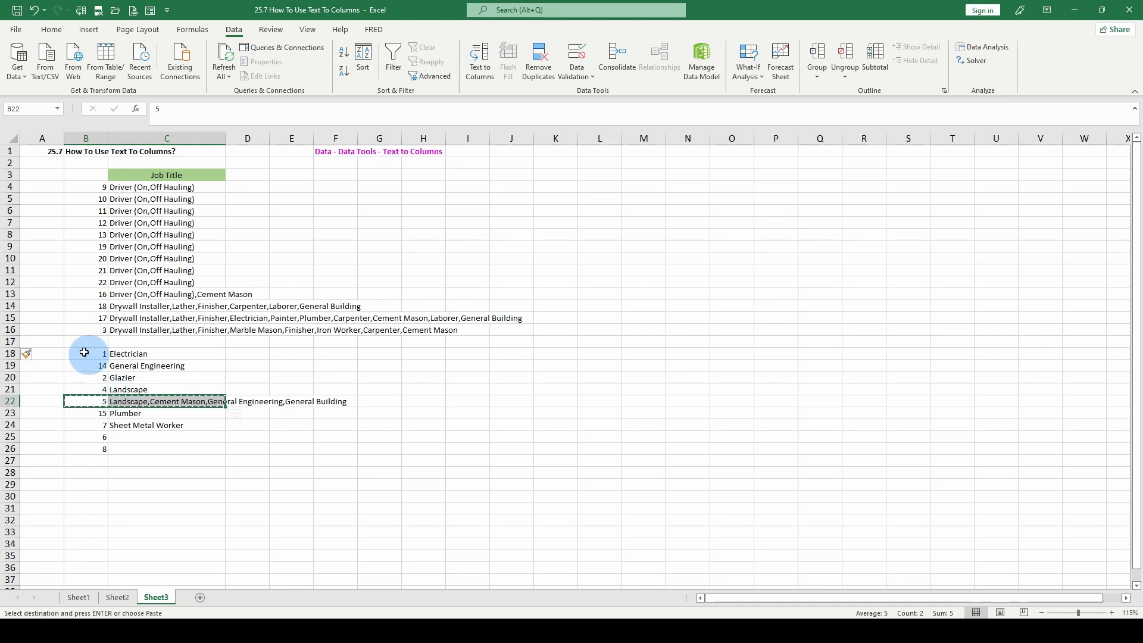
pyautogui.click(74, 340)
pyautogui.hotkey('ctrl', 'v')
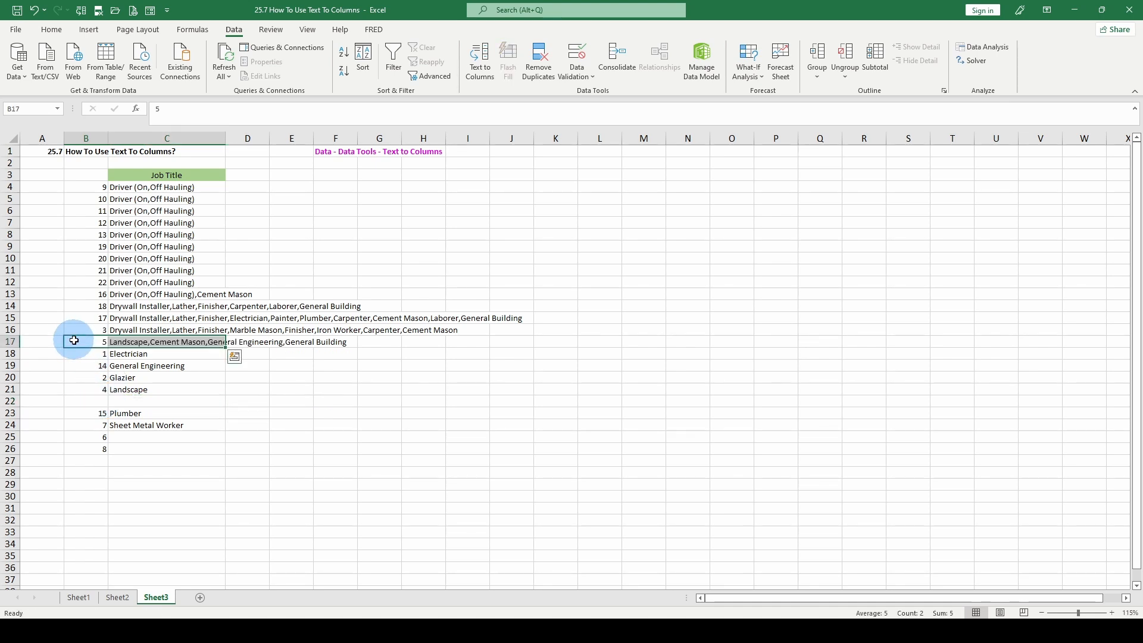
# Review the grouped entries with multiple comma-separated job titles in B13:C17, including the one in C13.
pyautogui.moveTo(108, 294); pyautogui.dragTo(146, 340)
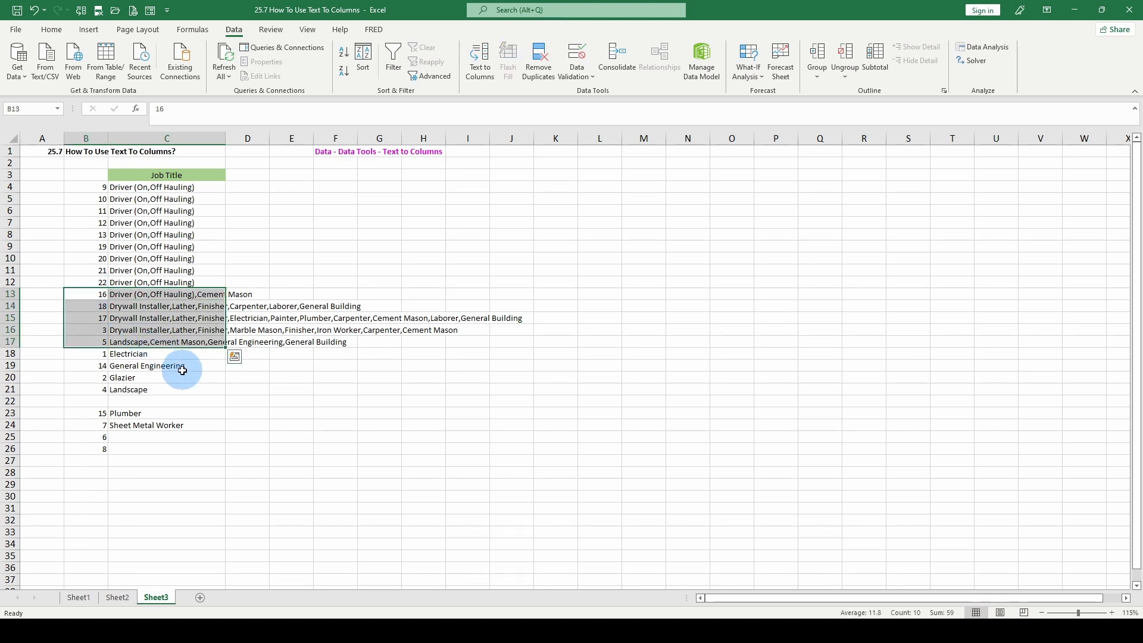
pyautogui.click(158, 294)
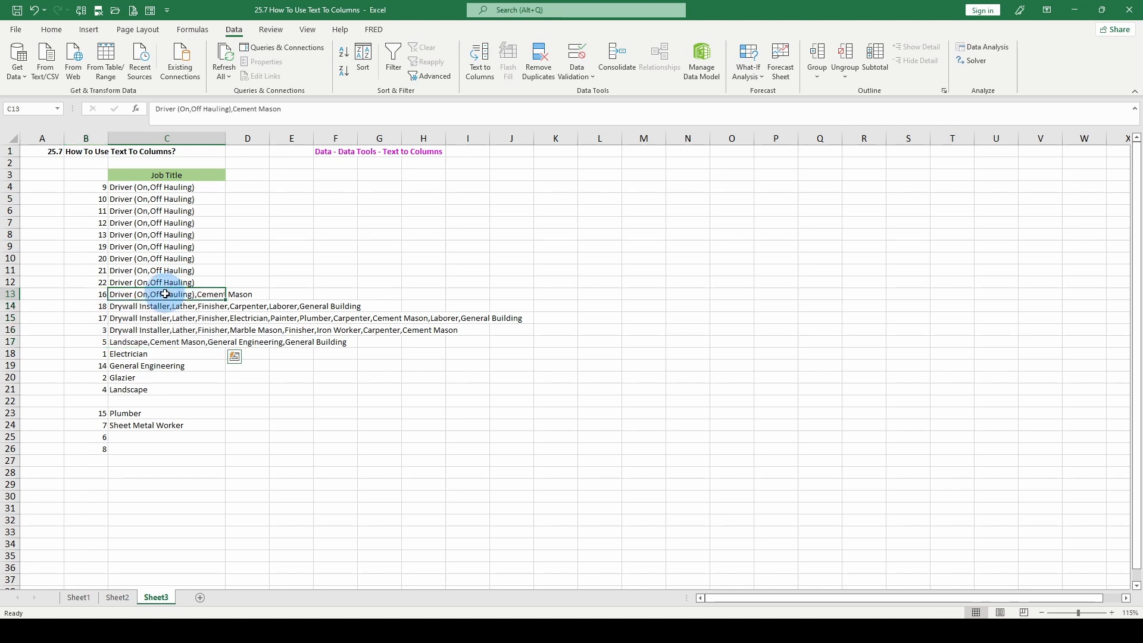
pyautogui.click(93, 294)
pyautogui.moveTo(94, 294); pyautogui.dragTo(166, 339)
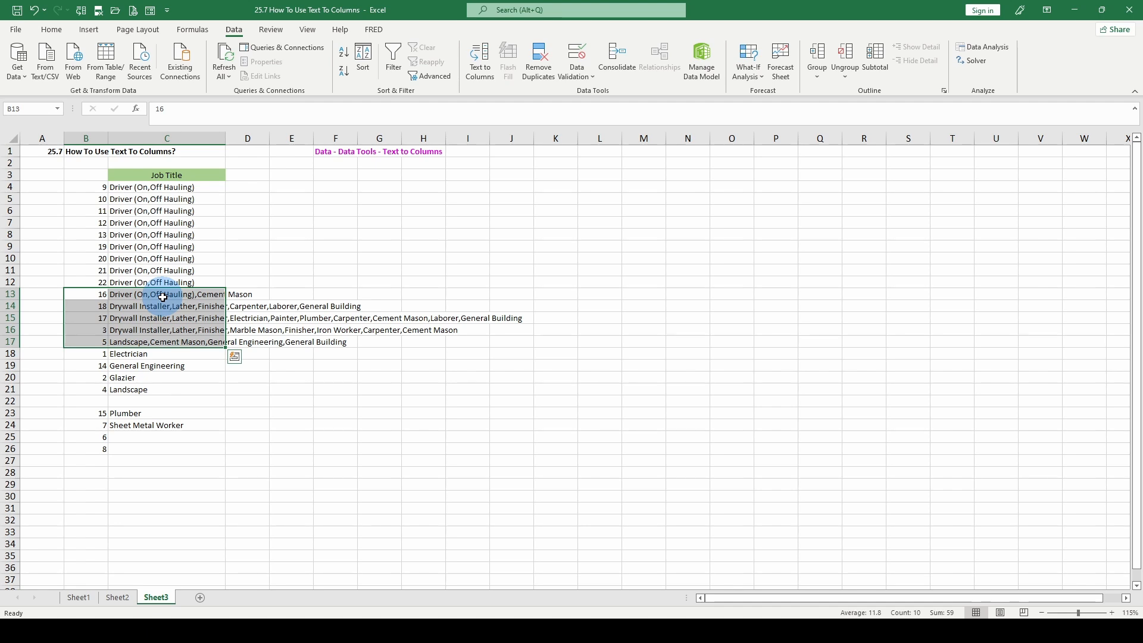
pyautogui.click(162, 296)
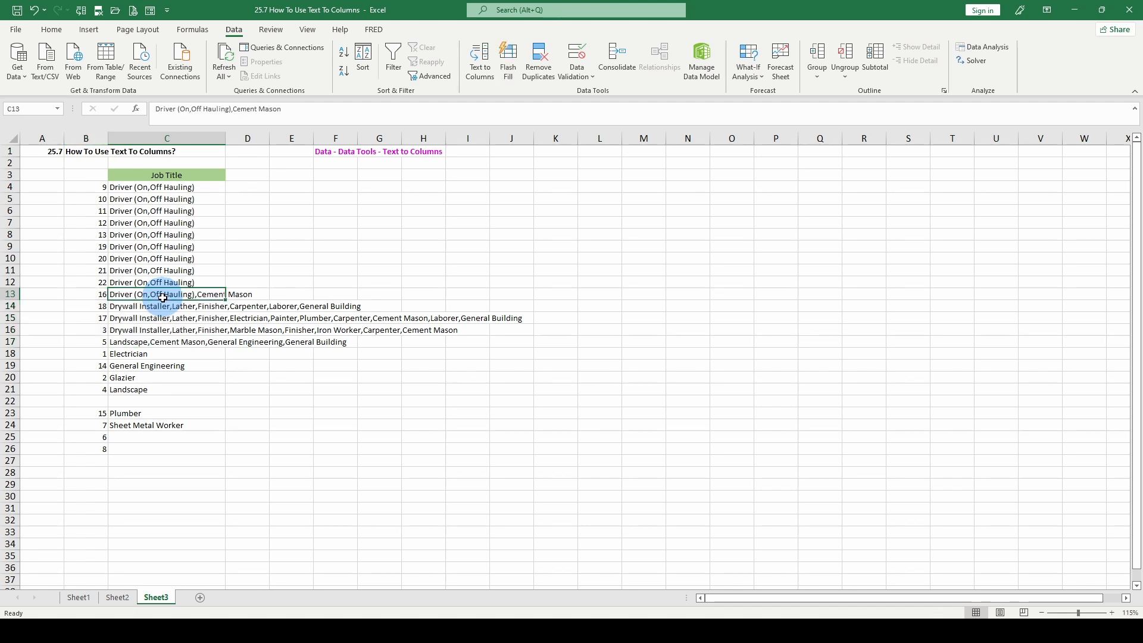
# Replace the comma inside the parentheses in C13 with a space, giving "Driver (On Off Hauling),Cement Mason".
pyautogui.click(193, 110)
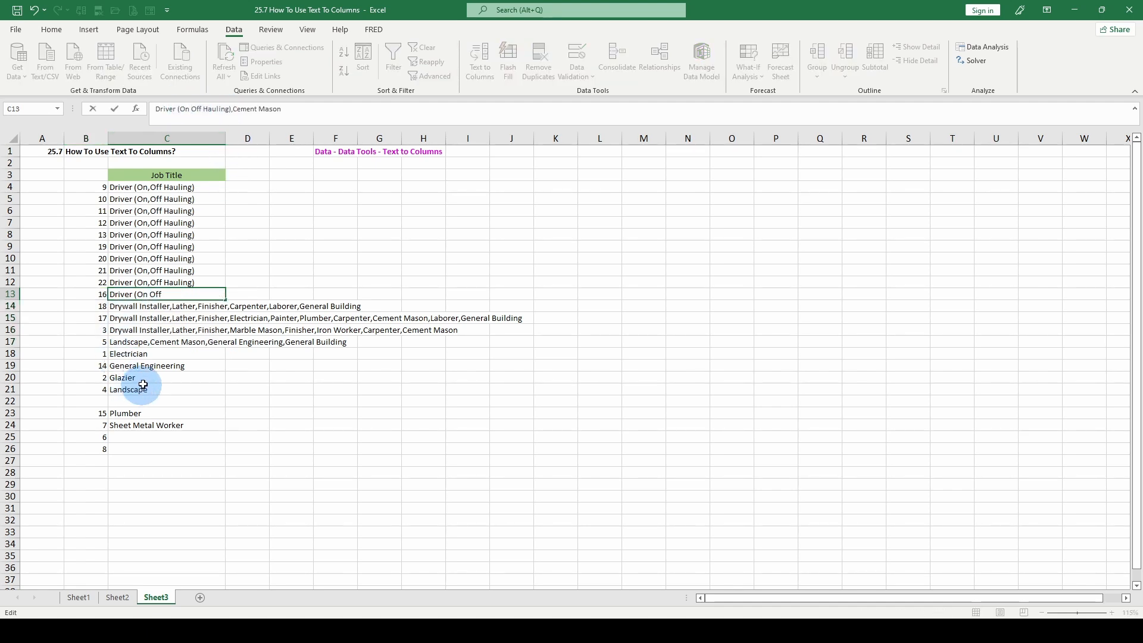
pyautogui.click(175, 344)
# Split the job titles in C13:C17 with Text to Columns, using Delimited data and the comma delimiter.
pyautogui.moveTo(103, 293); pyautogui.dragTo(167, 344)
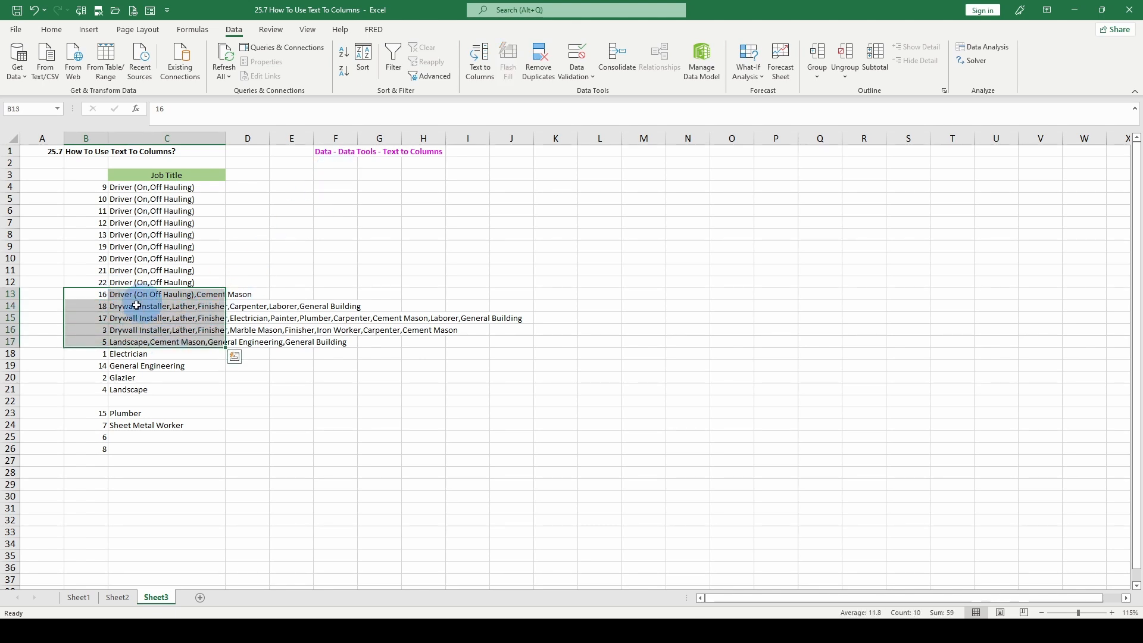
pyautogui.click(186, 296)
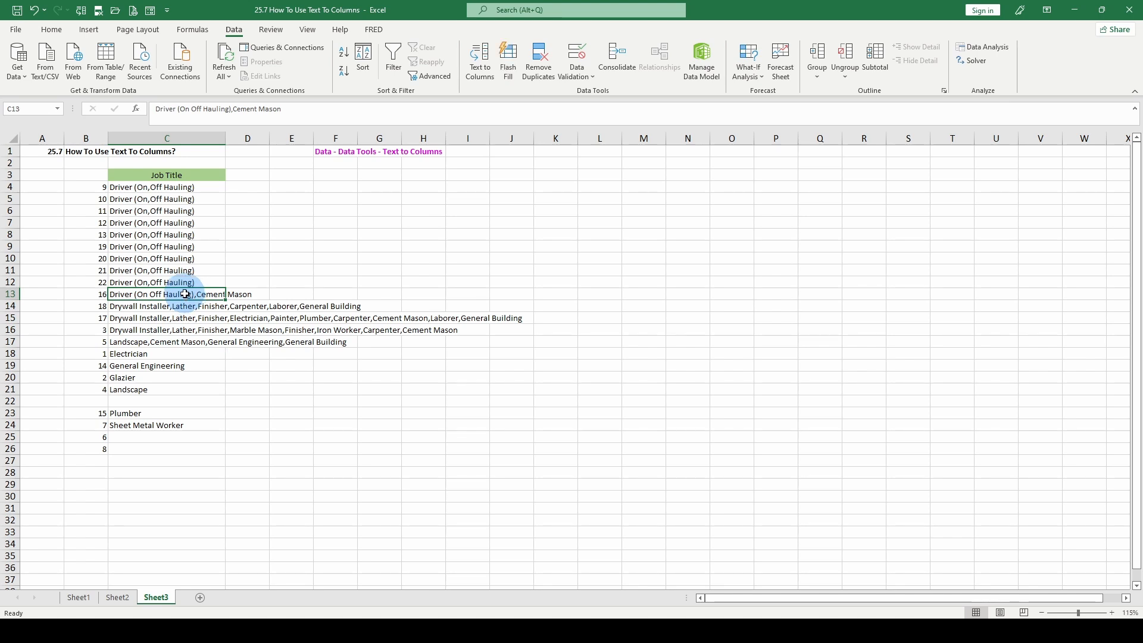
pyautogui.moveTo(186, 296); pyautogui.dragTo(192, 339)
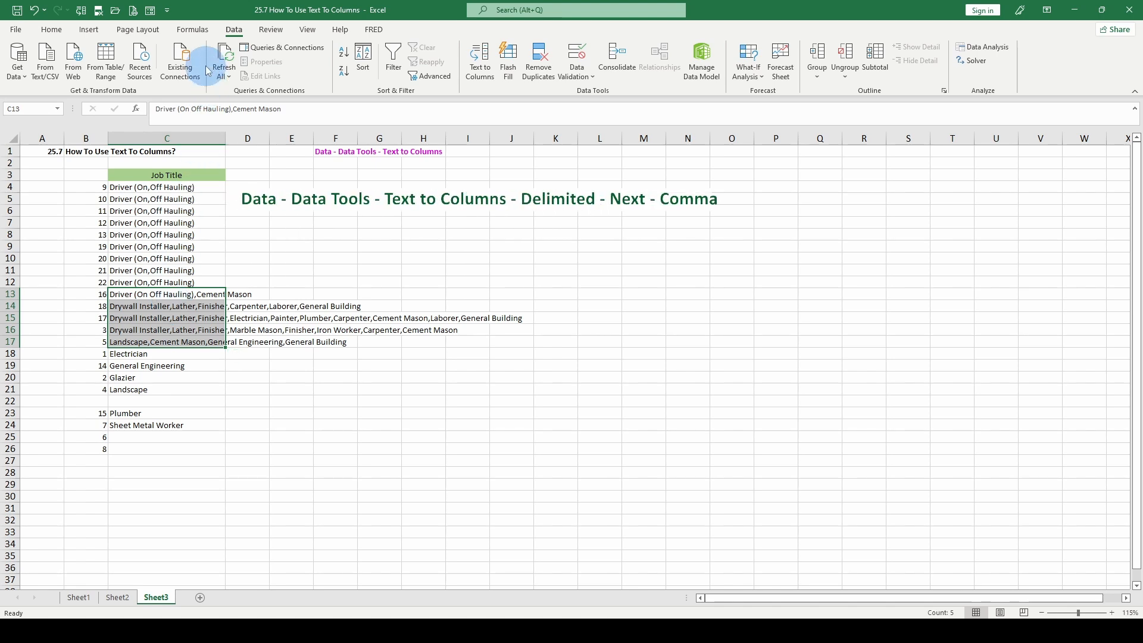
pyautogui.click(480, 70)
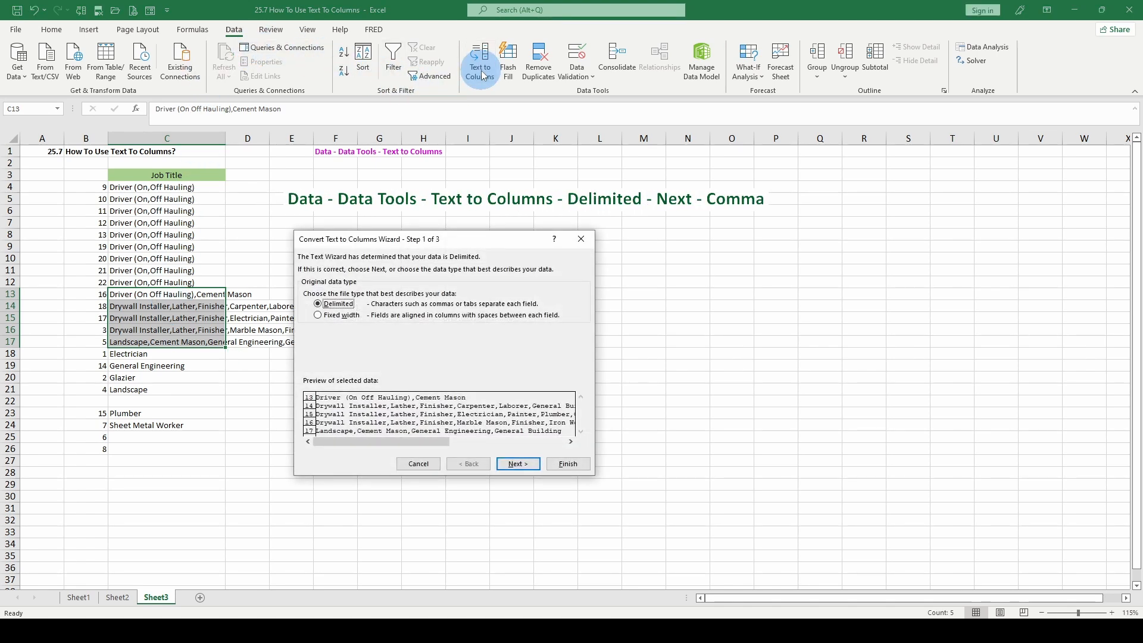
pyautogui.click(518, 463)
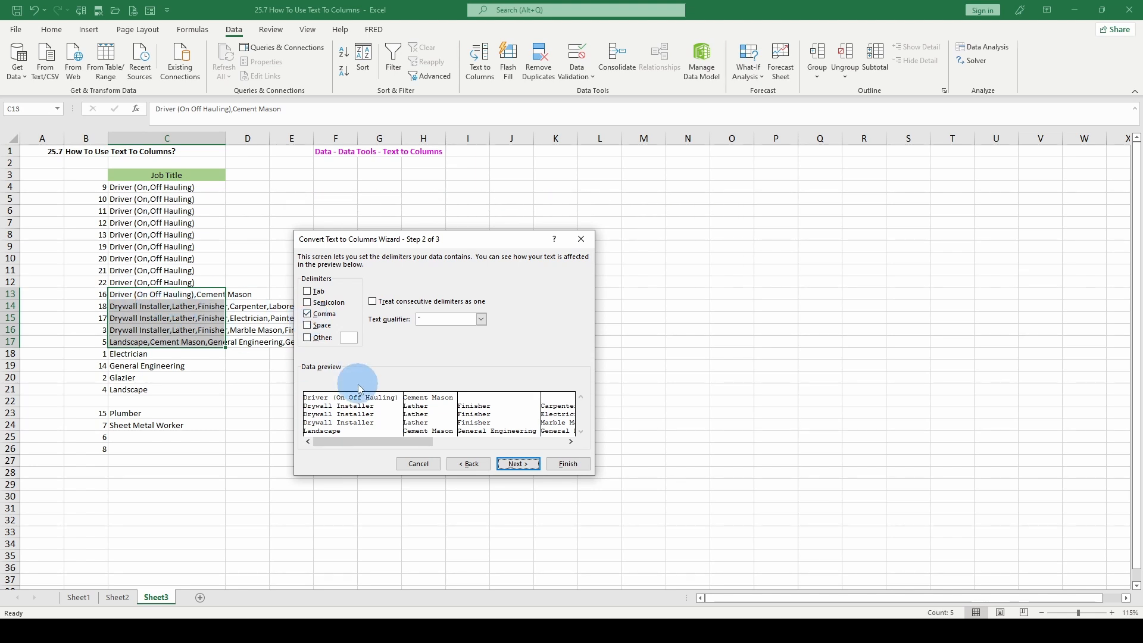
pyautogui.click(518, 463)
pyautogui.click(568, 464)
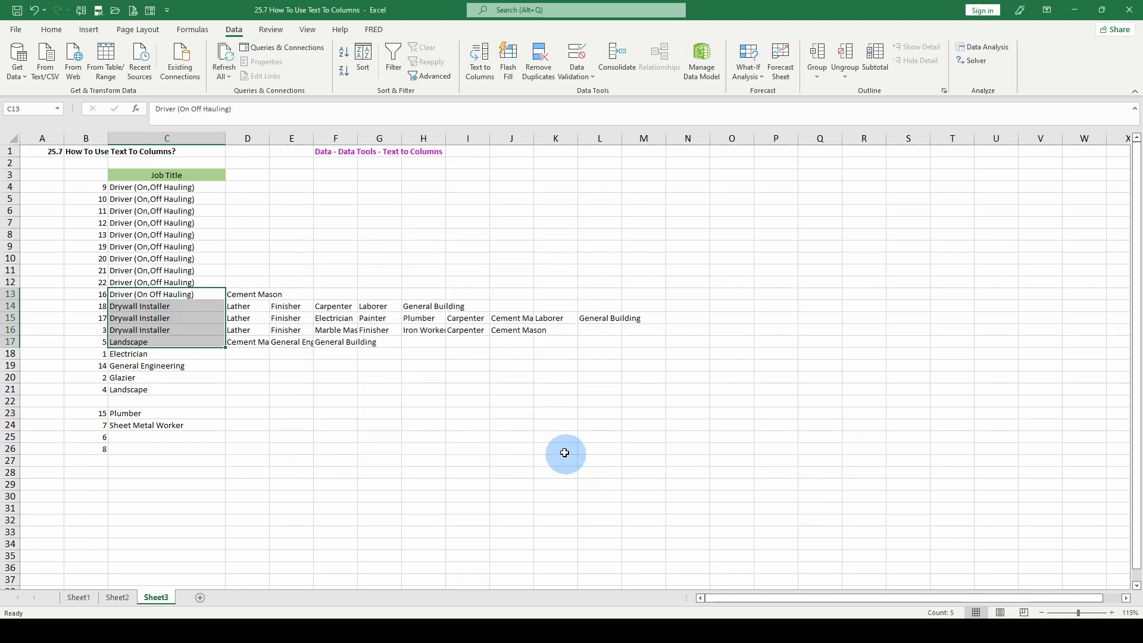
# Fit the width of column H to its contents.
pyautogui.click(263, 337)
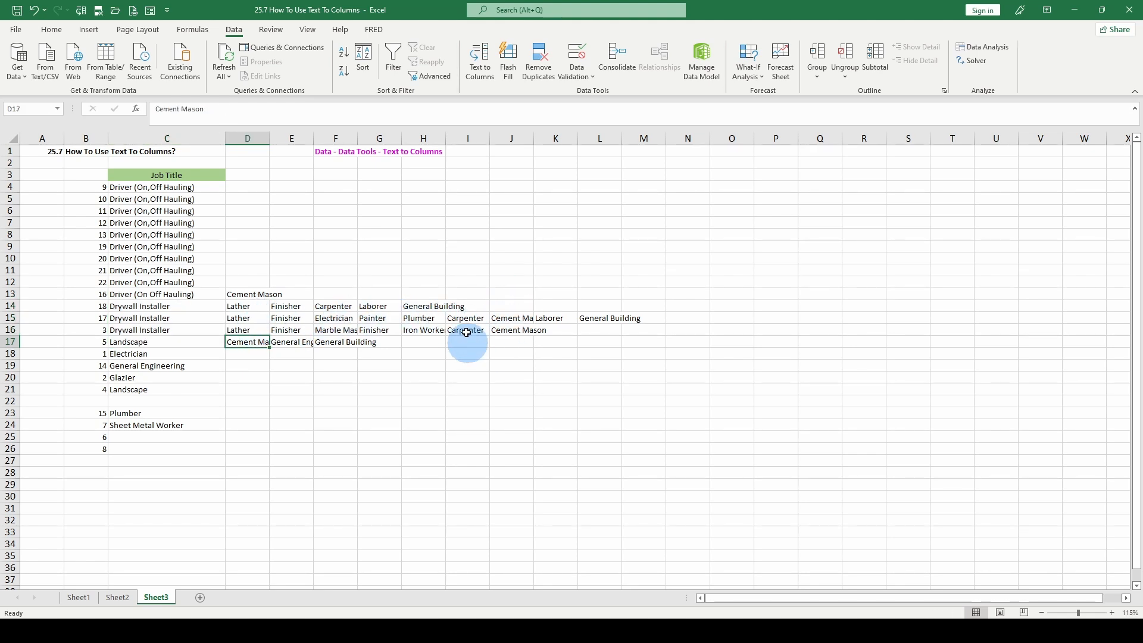
pyautogui.click(469, 141)
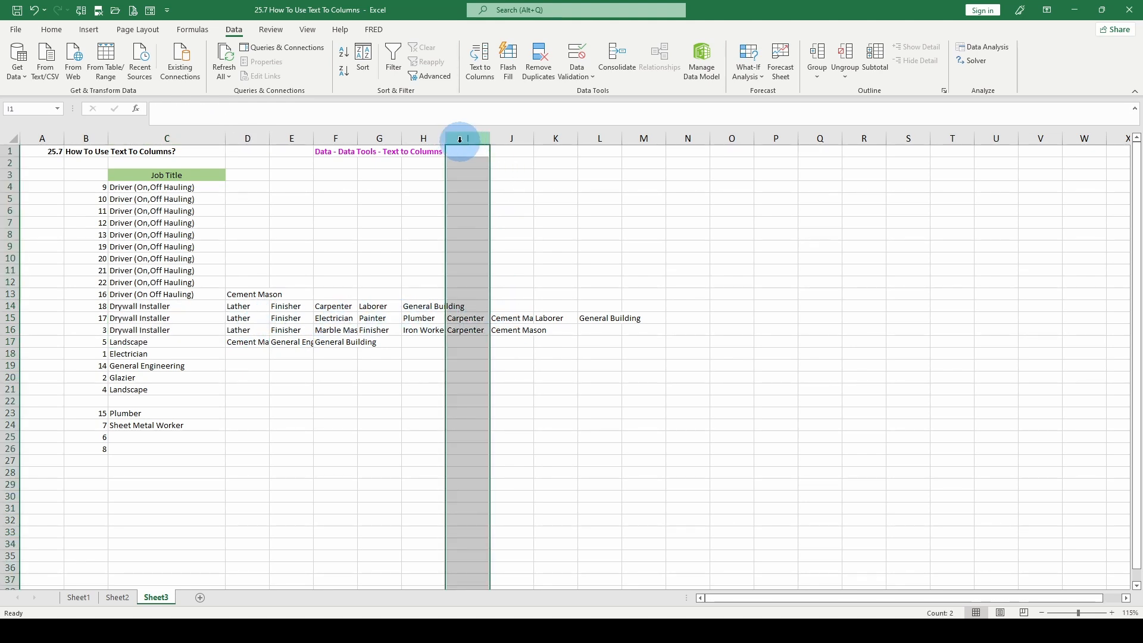
pyautogui.doubleClick(446, 138)
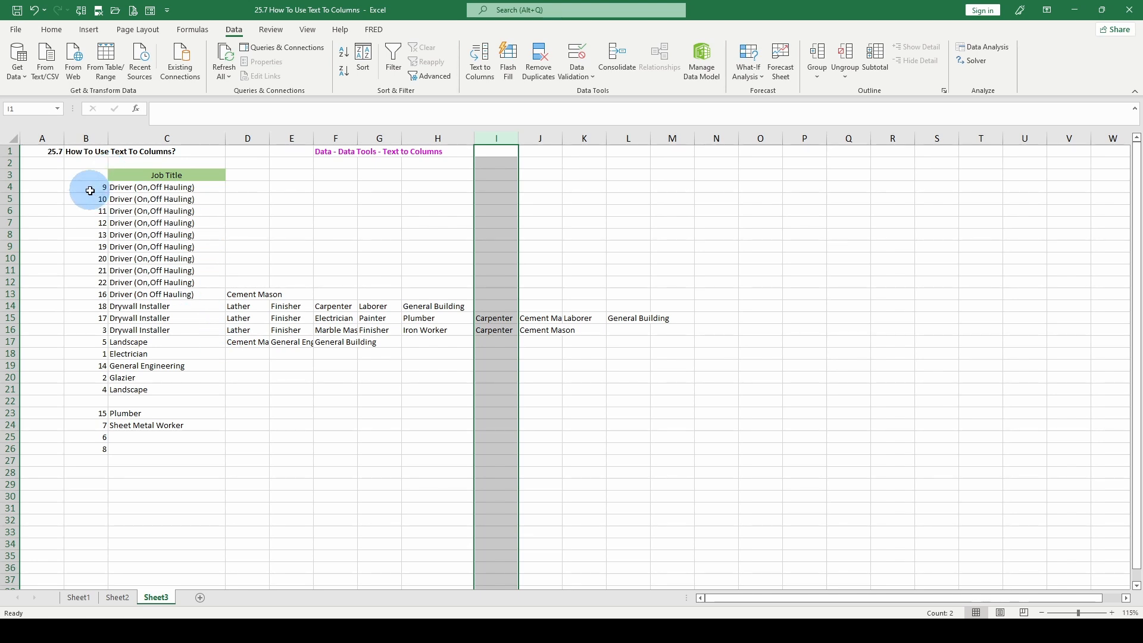
# Restore the comma in C13 so the entry reads "Driver (On,Off Hauling)".
pyautogui.click(152, 294)
pyautogui.click(192, 111)
pyautogui.write(',')
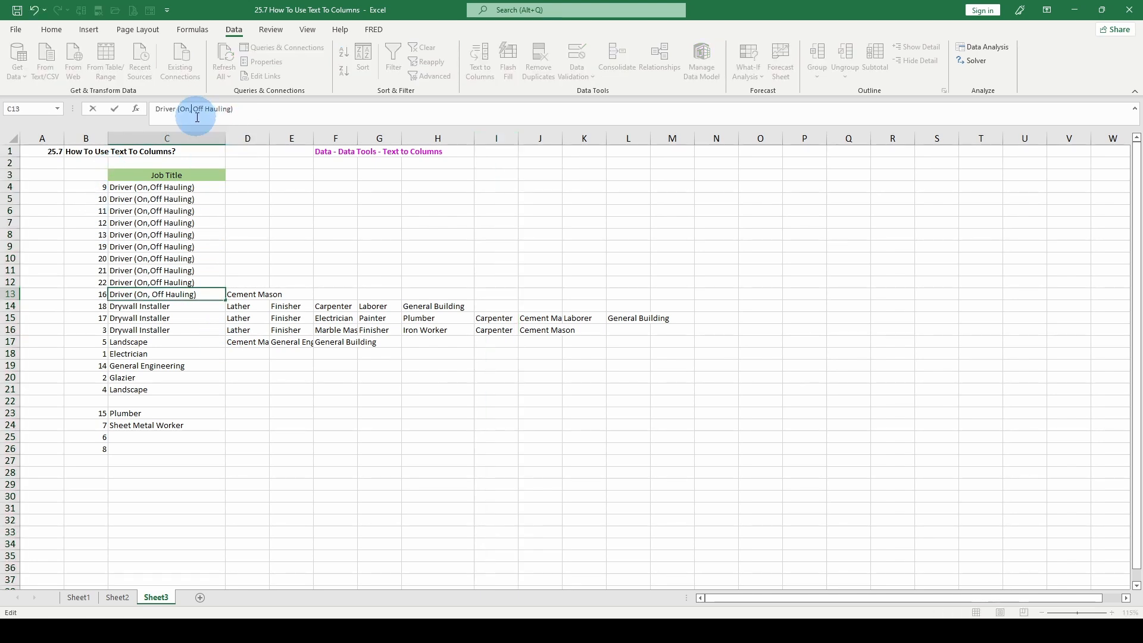
pyautogui.press('Return')
# Sort B4:M26 by Column B on cell values from Smallest to Largest, without headers.
pyautogui.moveTo(102, 186); pyautogui.dragTo(672, 437)
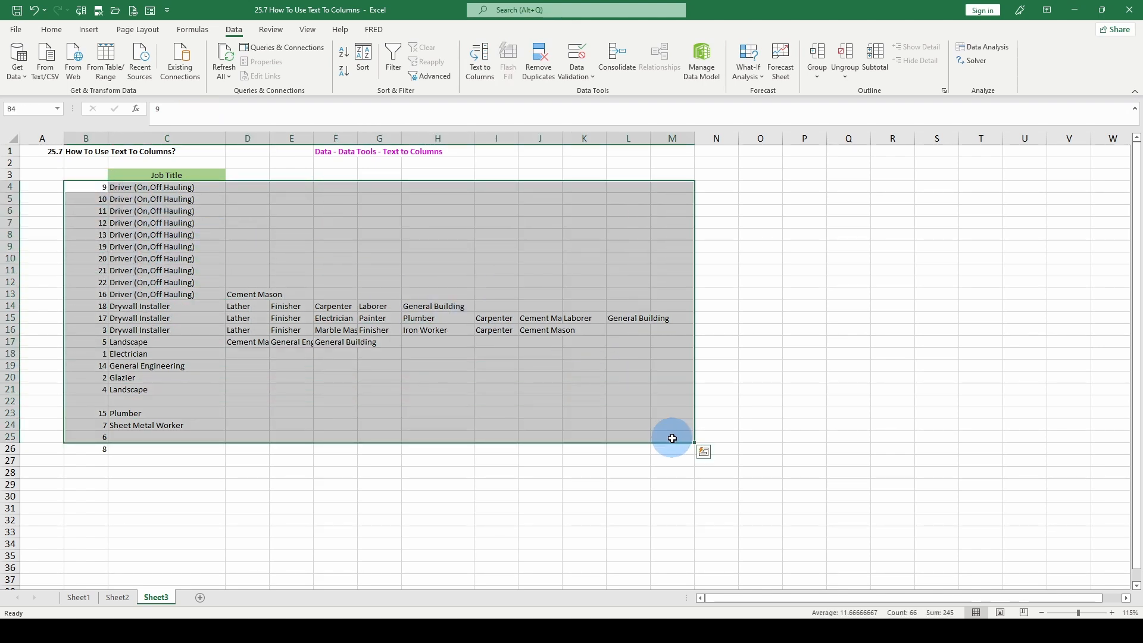
pyautogui.click(445, 307)
pyautogui.moveTo(98, 187); pyautogui.dragTo(678, 449)
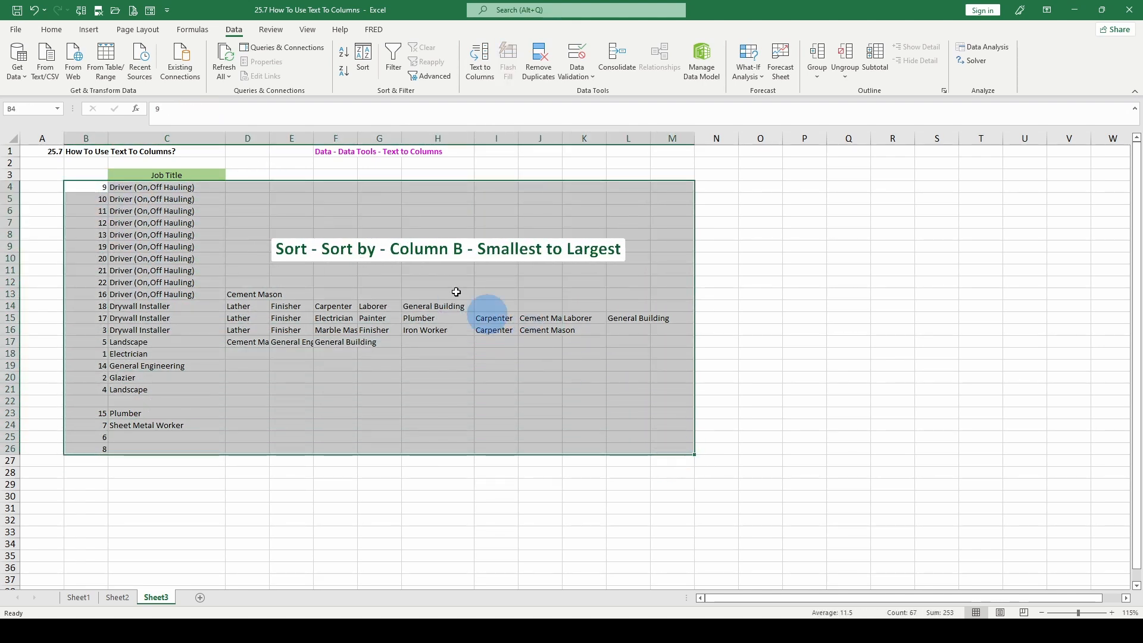
pyautogui.click(374, 71)
pyautogui.click(343, 340)
pyautogui.click(337, 350)
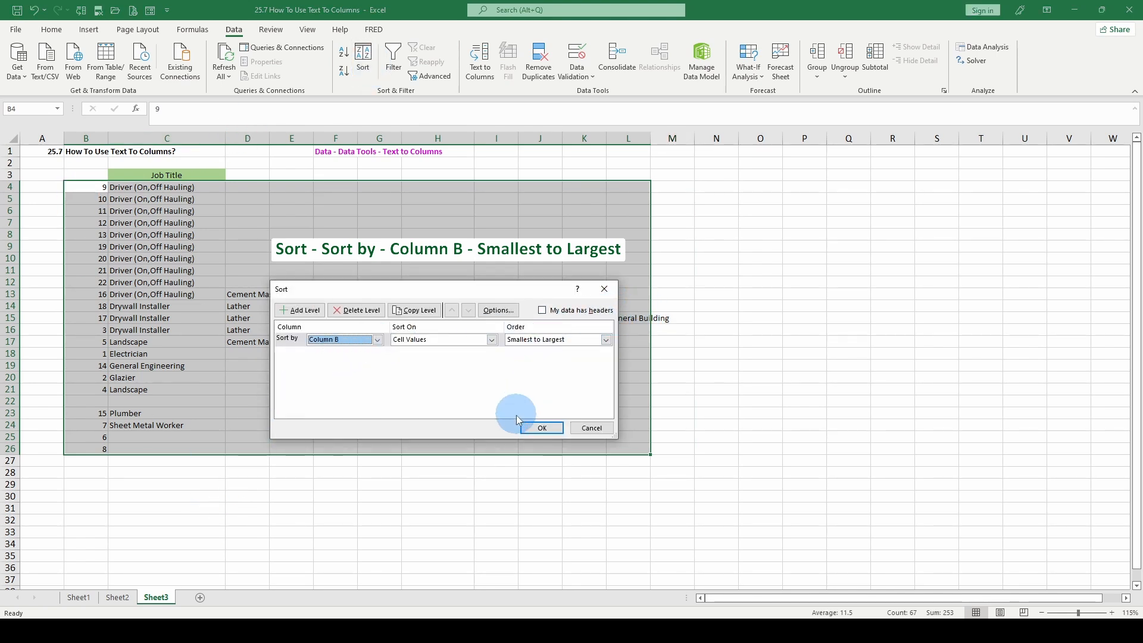
pyautogui.click(532, 427)
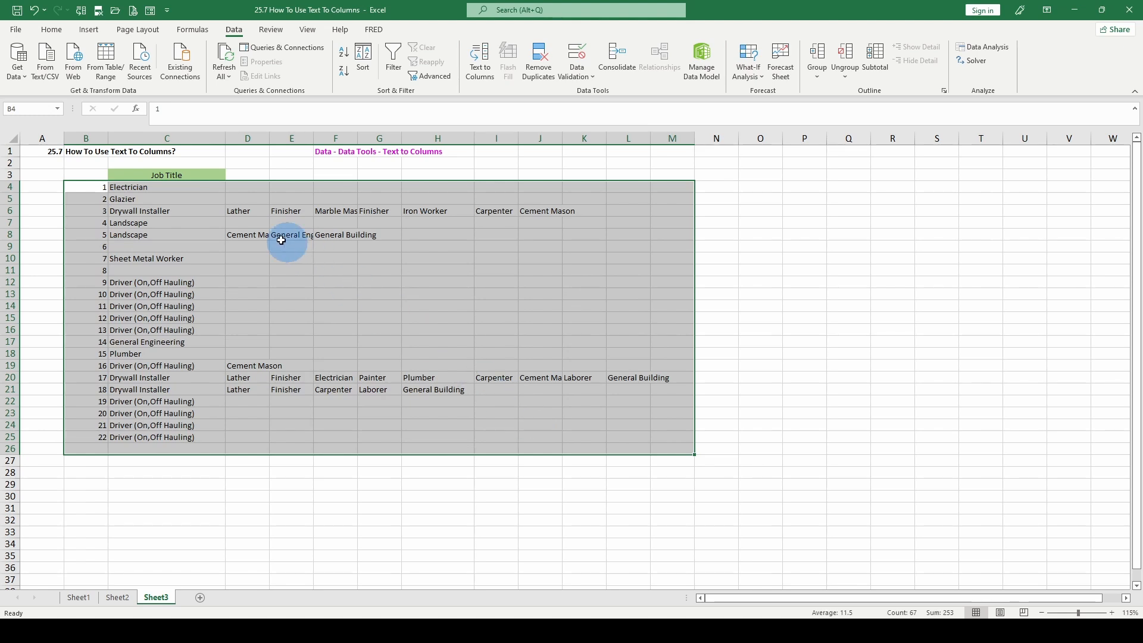
# Fit columns E and F to their contents and widen column H slightly.
pyautogui.click(301, 233)
pyautogui.doubleClick(314, 138)
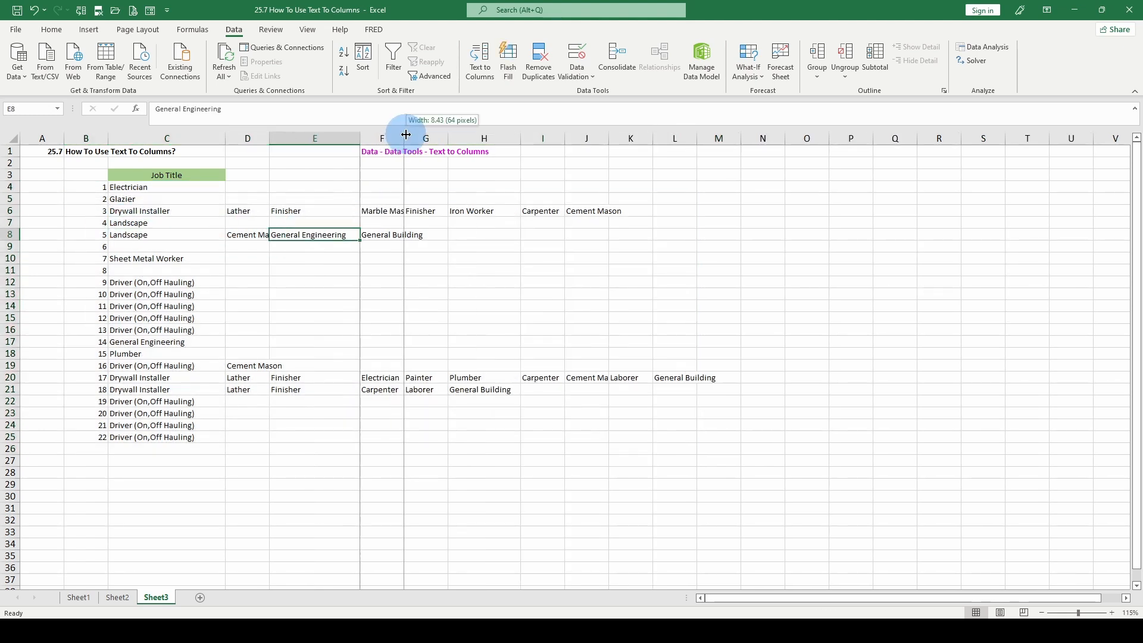
pyautogui.doubleClick(404, 138)
pyautogui.click(527, 235)
pyautogui.moveTo(566, 138); pyautogui.dragTo(571, 148)
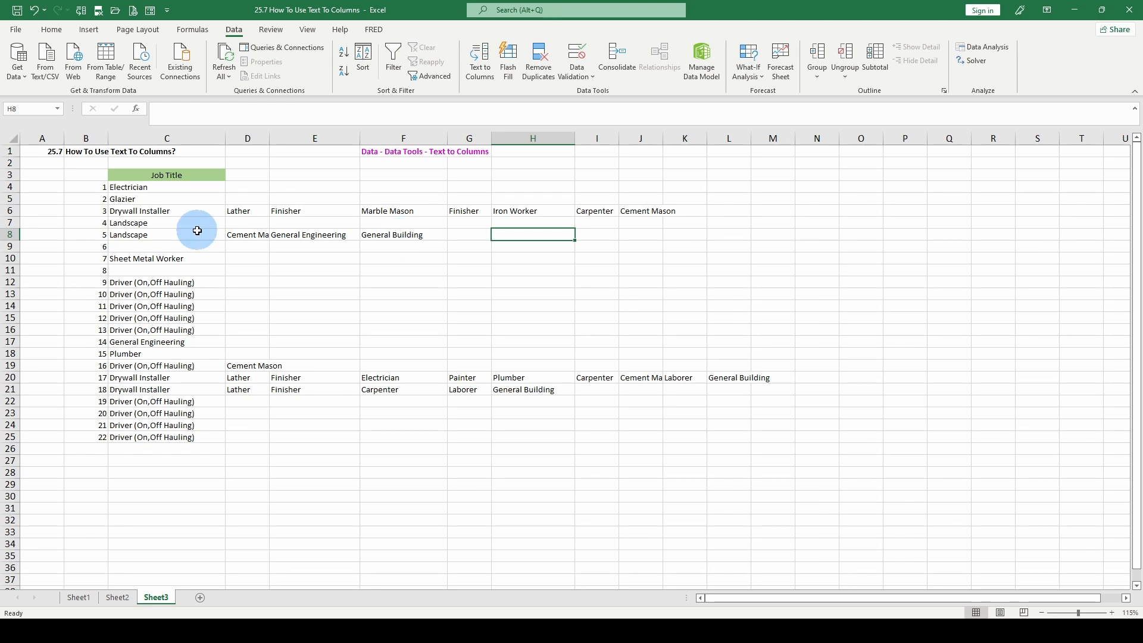
# Try Text to Columns on C4:C5 as Delimited data, clear the Comma delimiter, and cancel the wizard without converting.
pyautogui.click(82, 13)
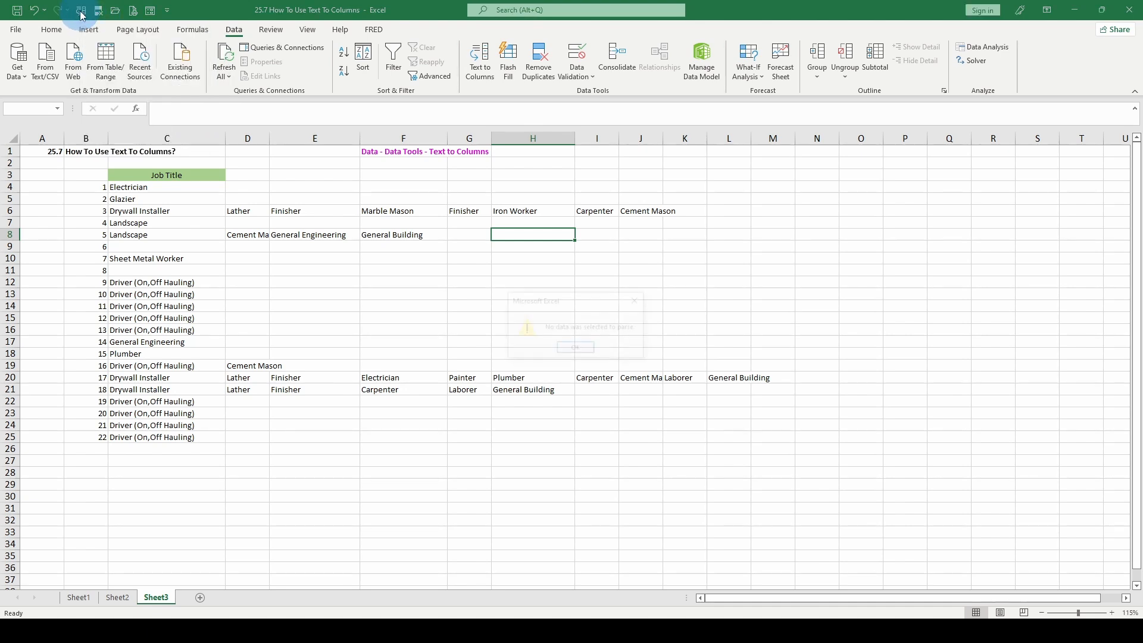
pyautogui.click(591, 356)
pyautogui.moveTo(119, 187); pyautogui.dragTo(119, 196)
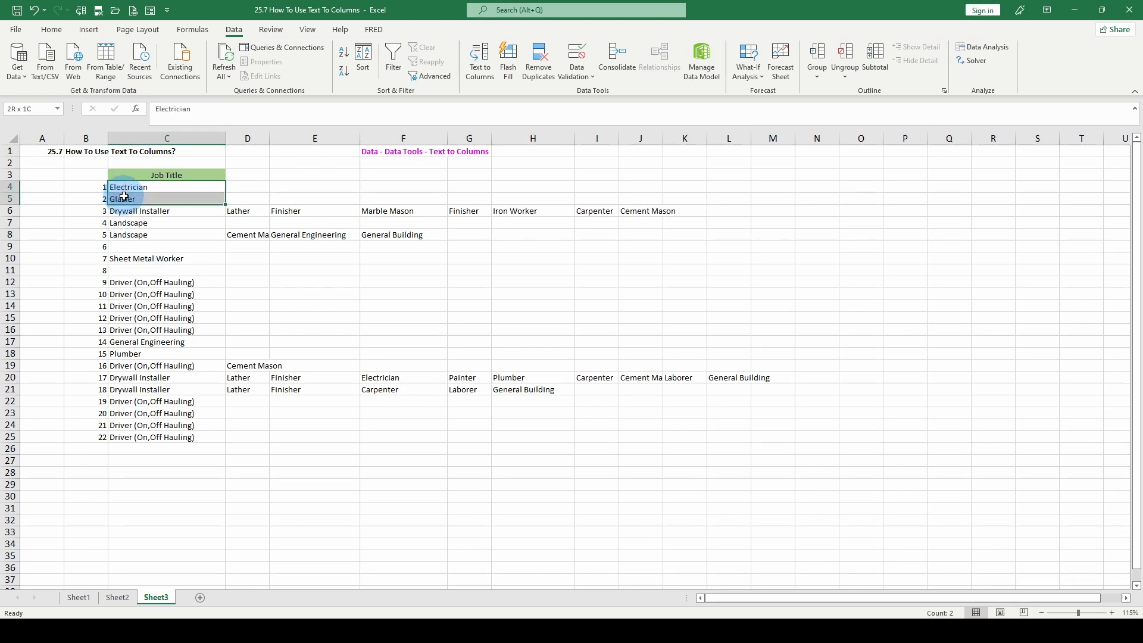
pyautogui.click(81, 13)
pyautogui.click(339, 304)
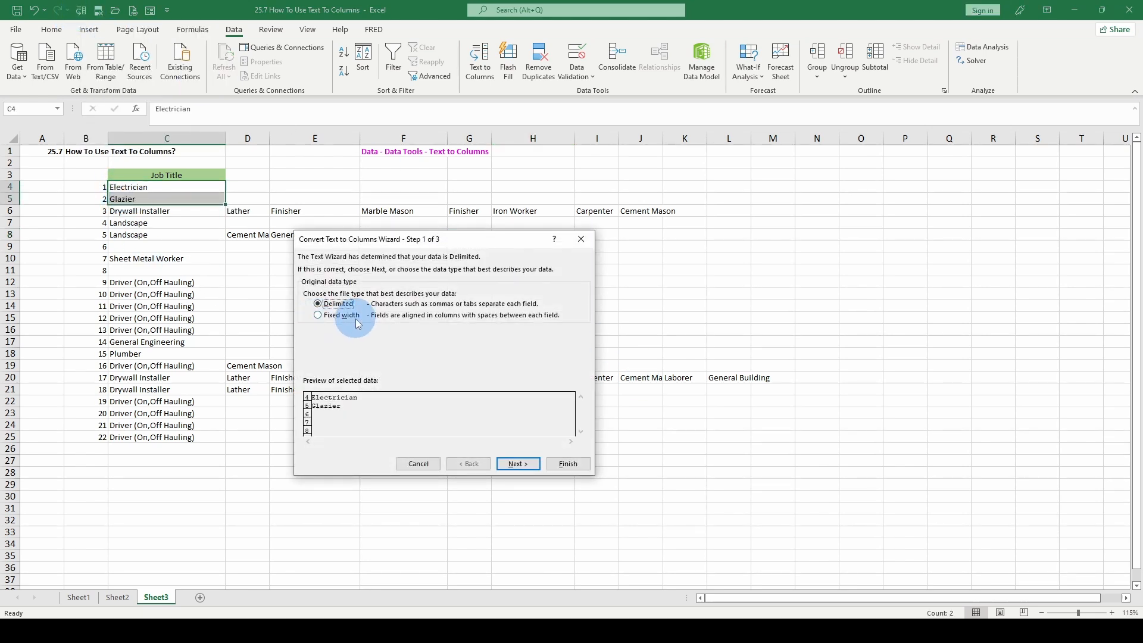
pyautogui.click(518, 465)
pyautogui.click(316, 315)
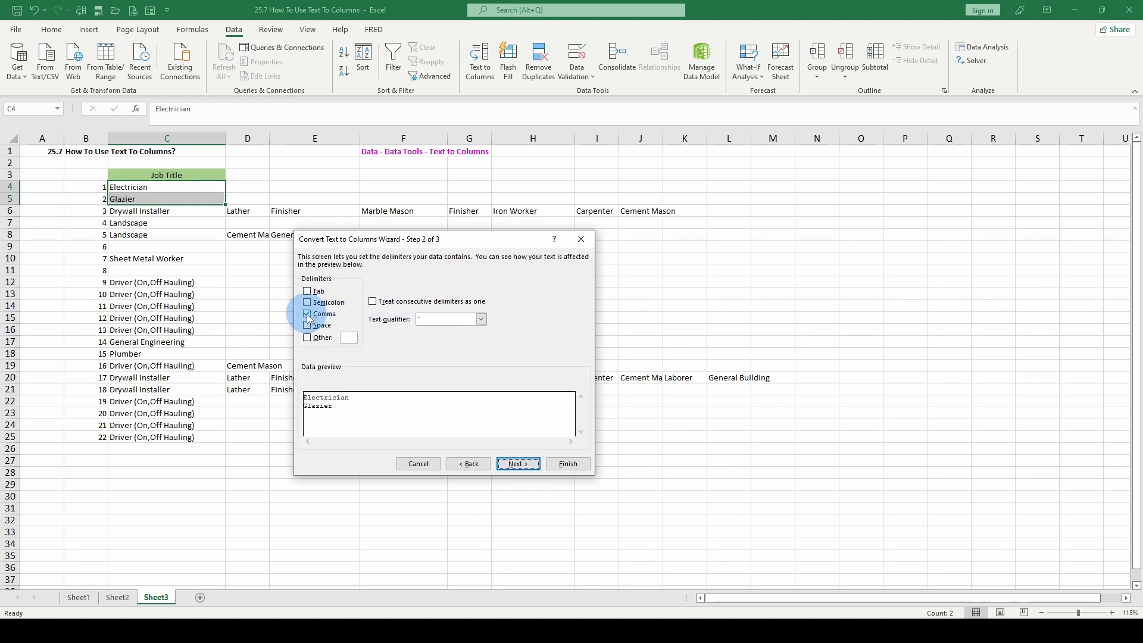
pyautogui.click(308, 314)
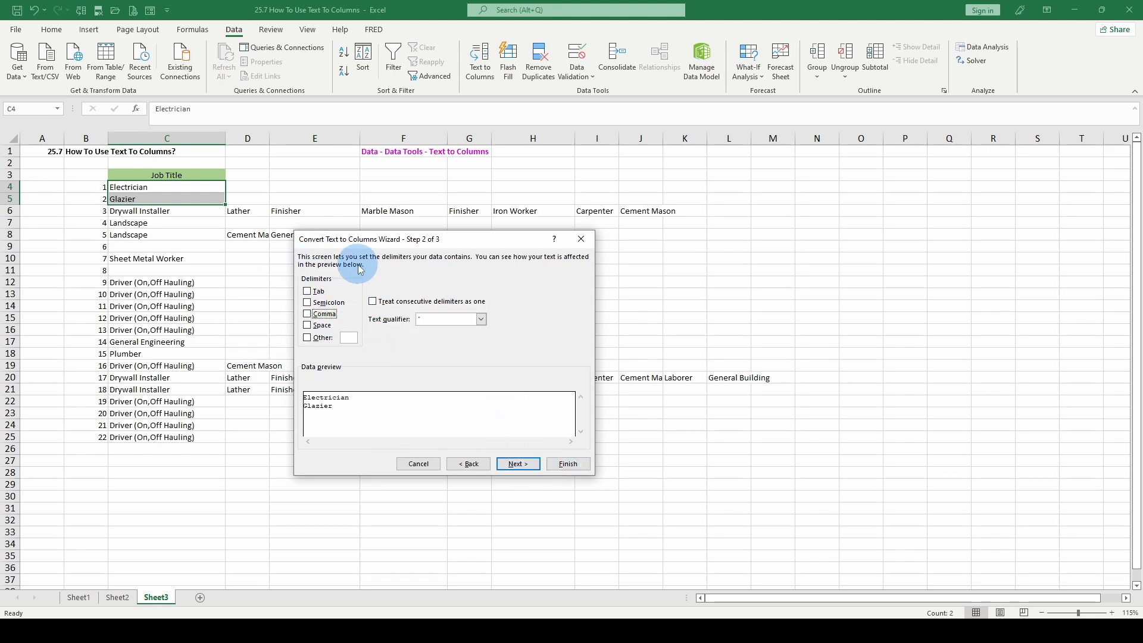
pyautogui.click(581, 240)
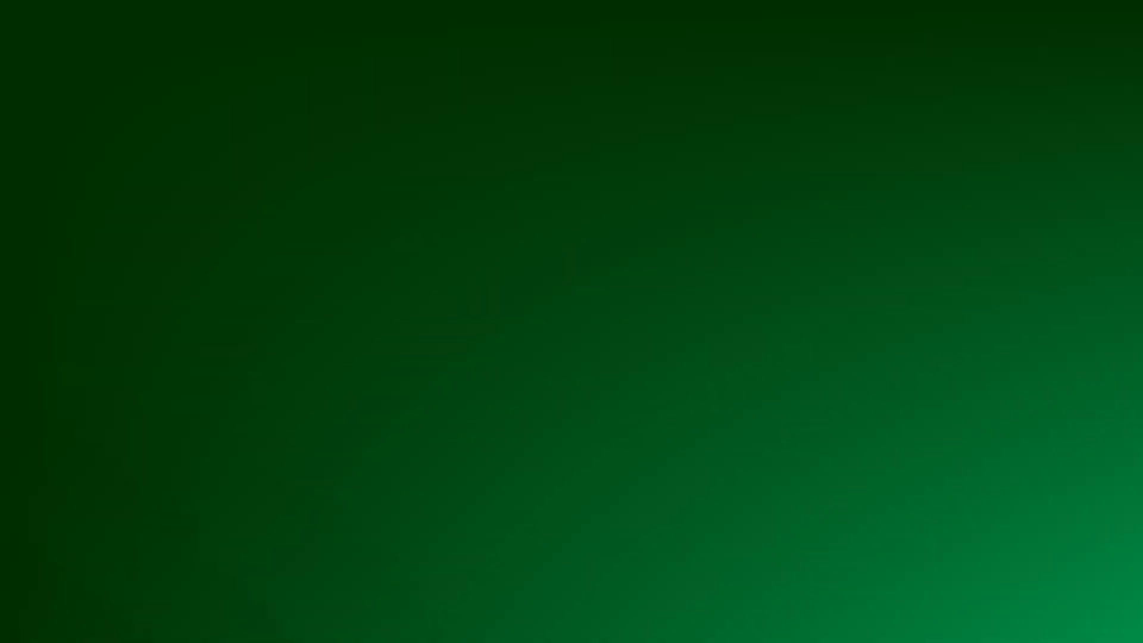